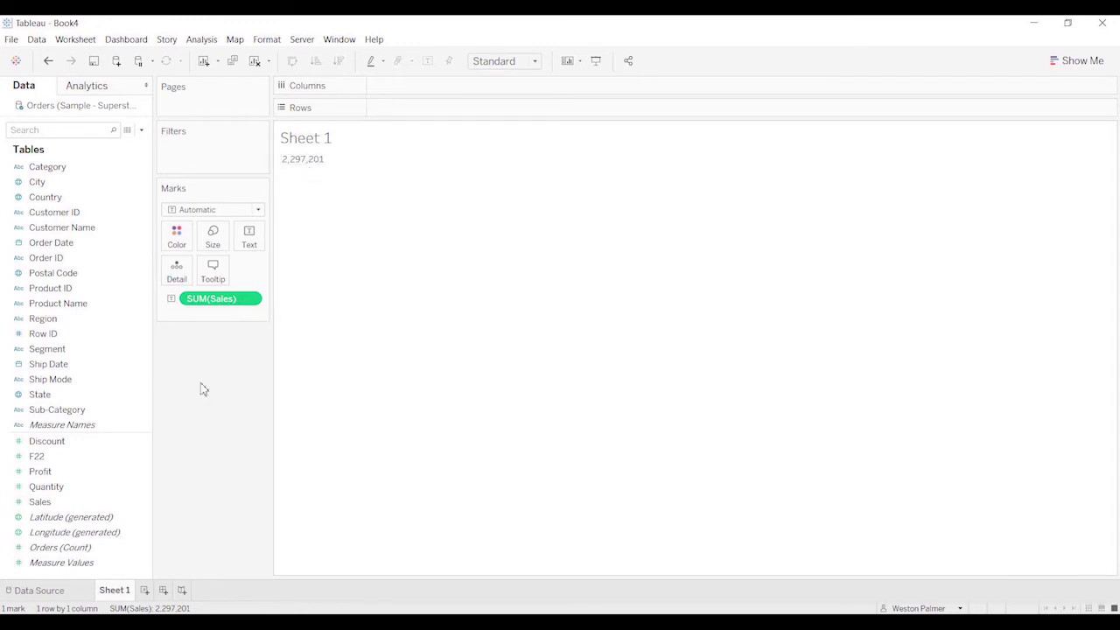
Put Sub-Category on Rows to list sales from Accessories 167,380 to Tables 206,966.
left_click(124, 399)
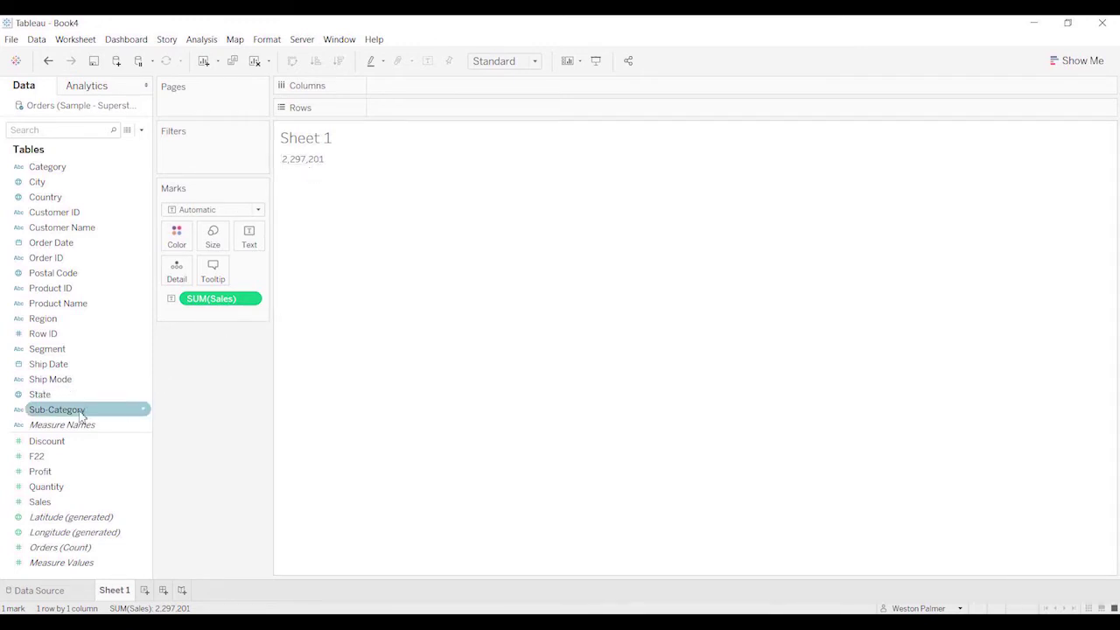
left_click_drag(61, 411, 436, 109)
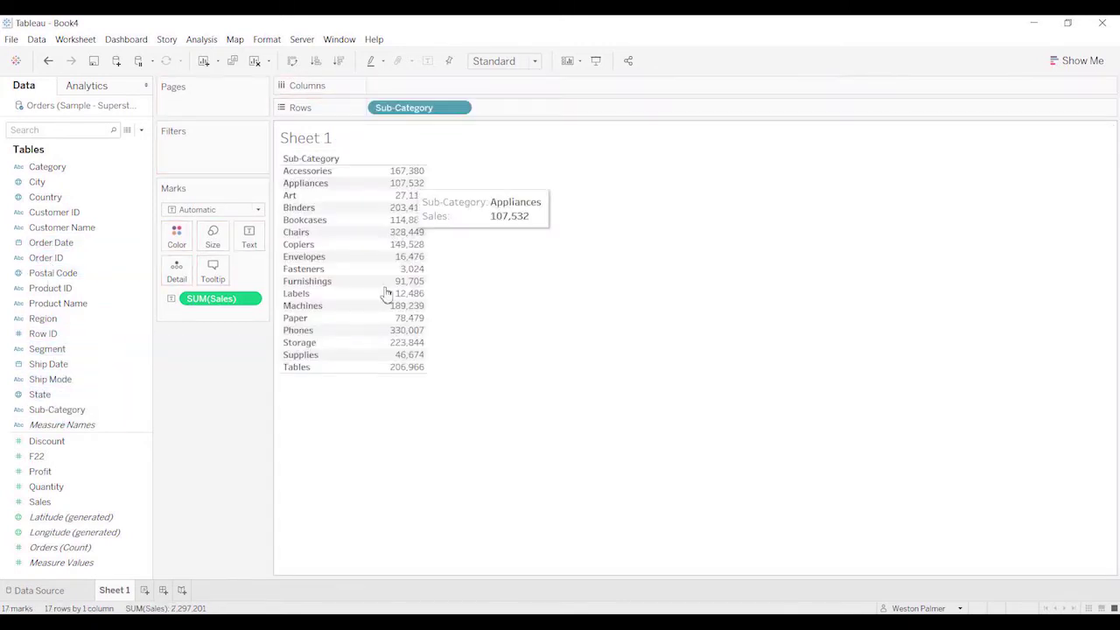
Group Appliances, Copiers, Machines and Phones into a single 776,306 sales row.
left_click(332, 172)
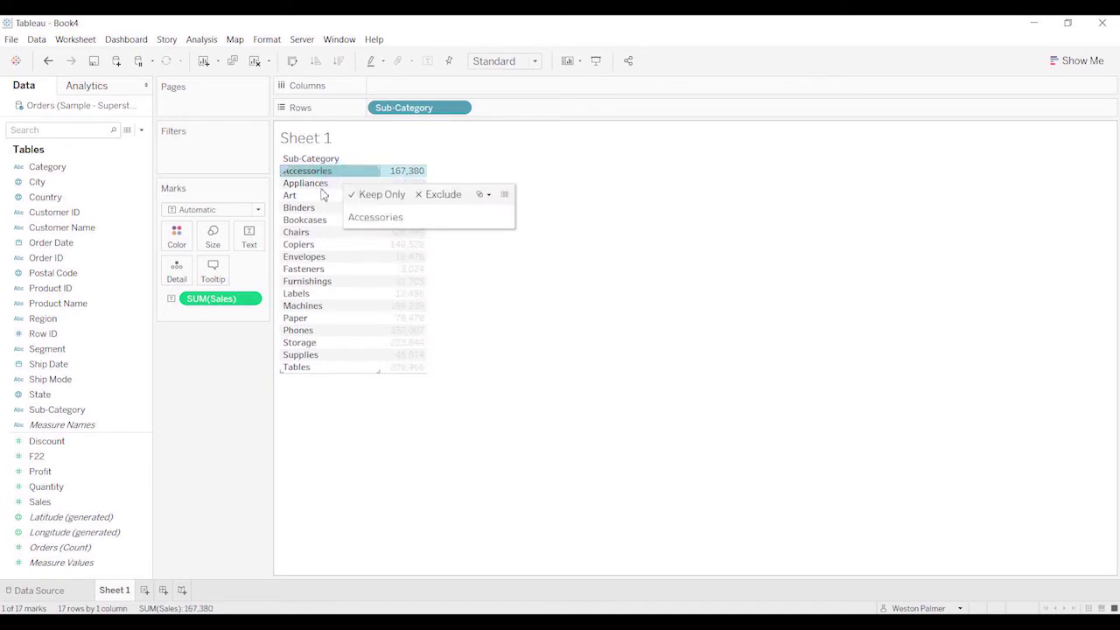
left_click(321, 187)
left_click(322, 186)
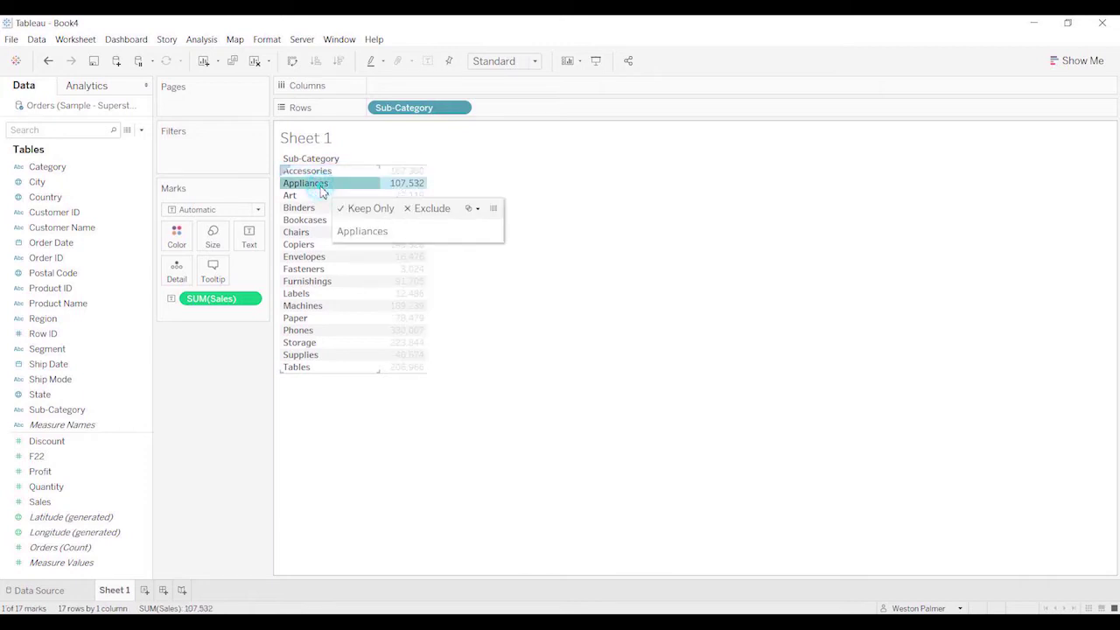
left_click(311, 246, "ctrl")
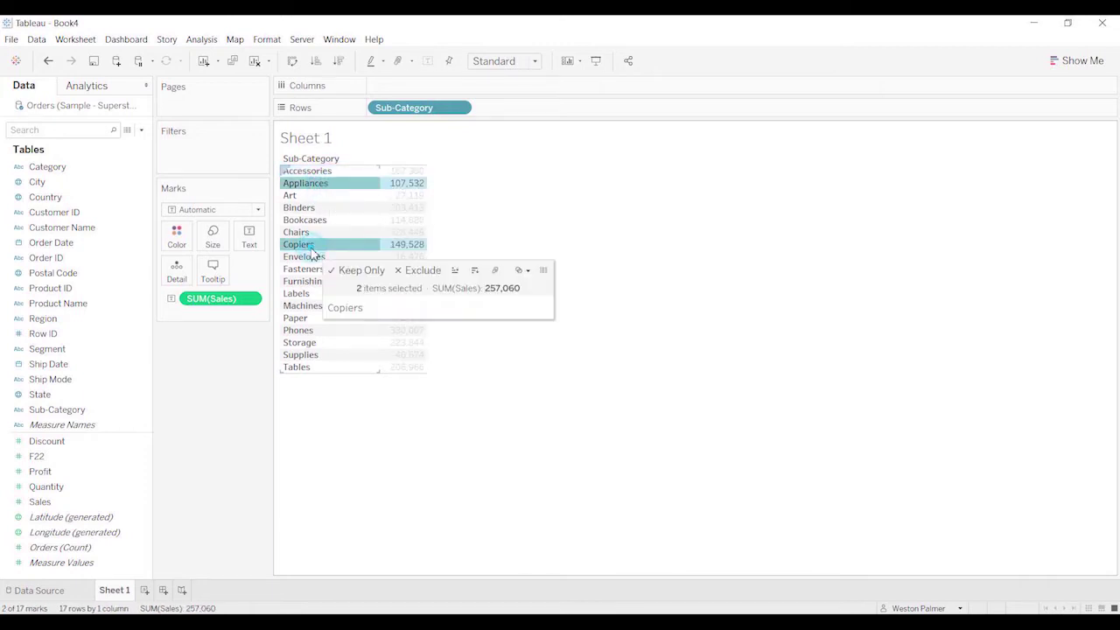
left_click(302, 306, "ctrl")
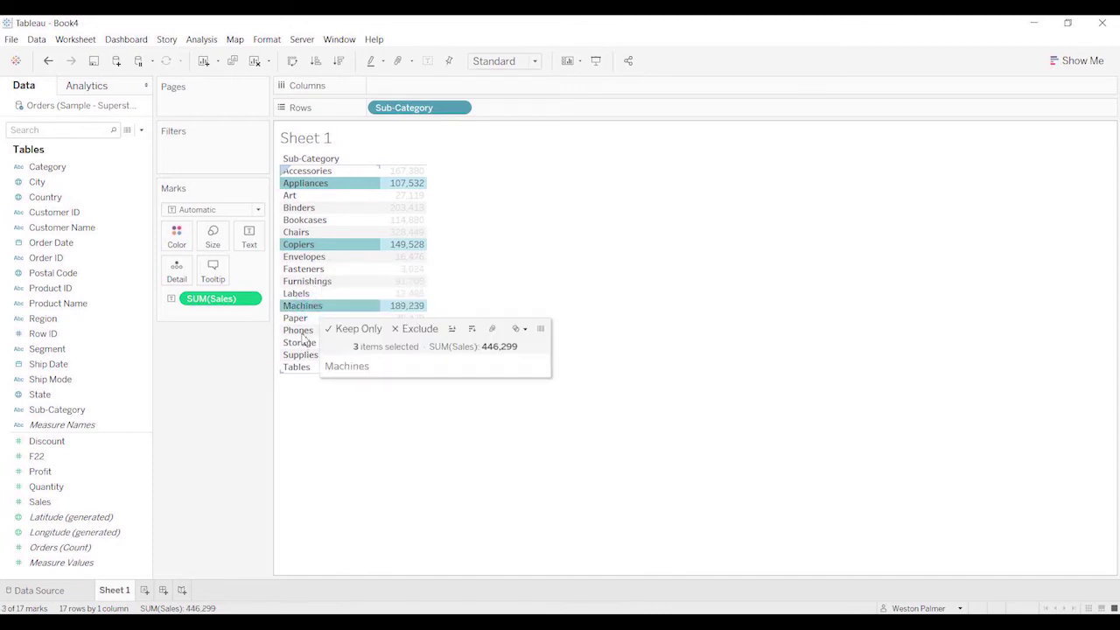
left_click(307, 332, "ctrl")
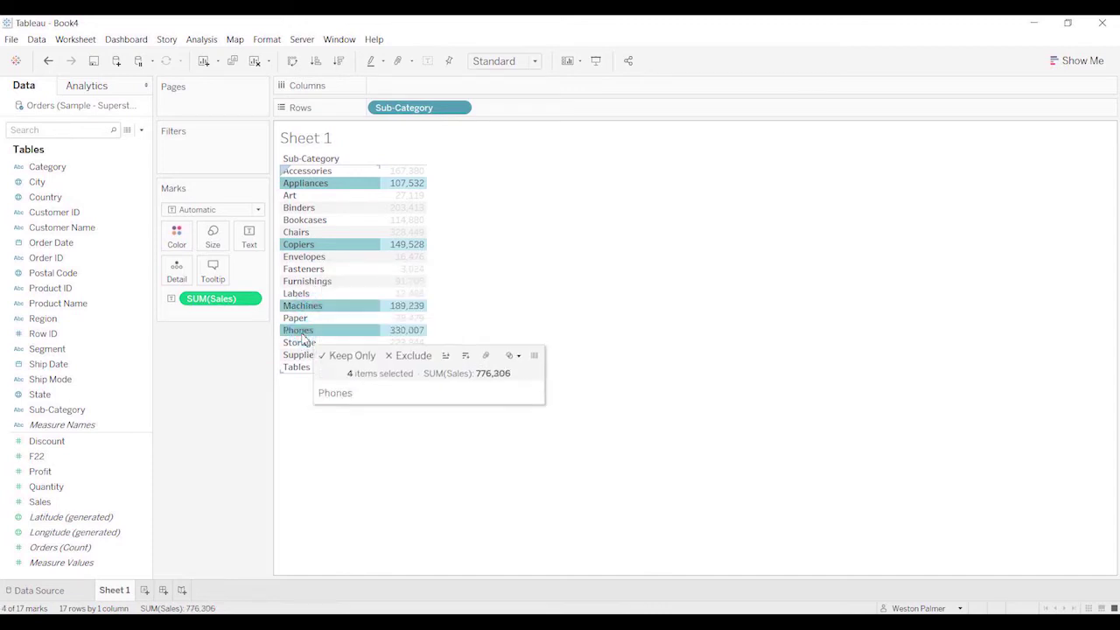
left_click(486, 356)
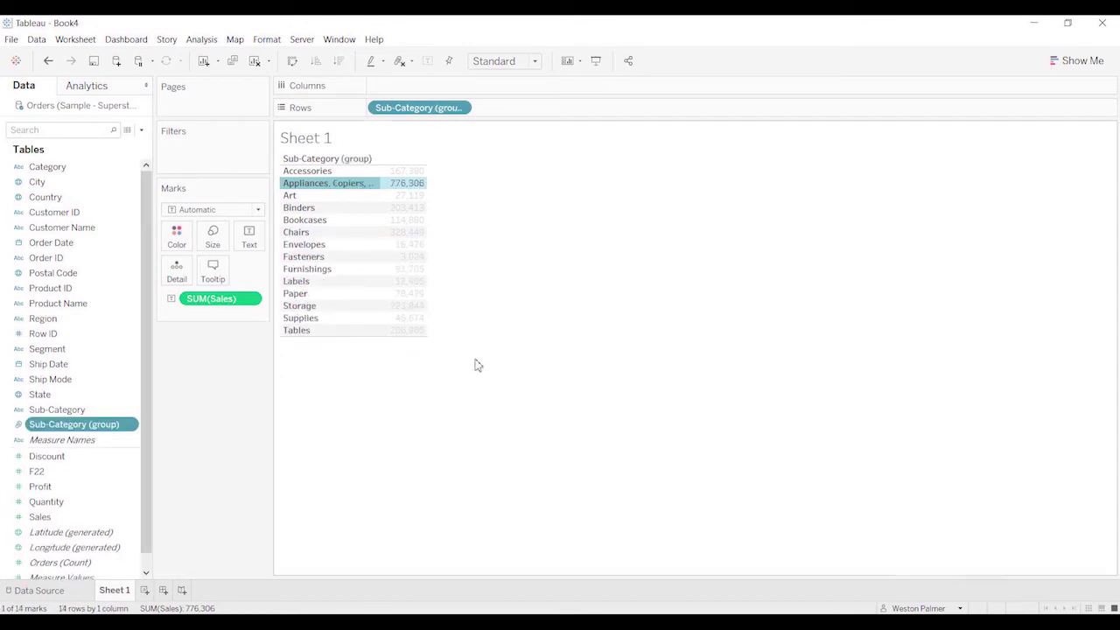
left_click(83, 425)
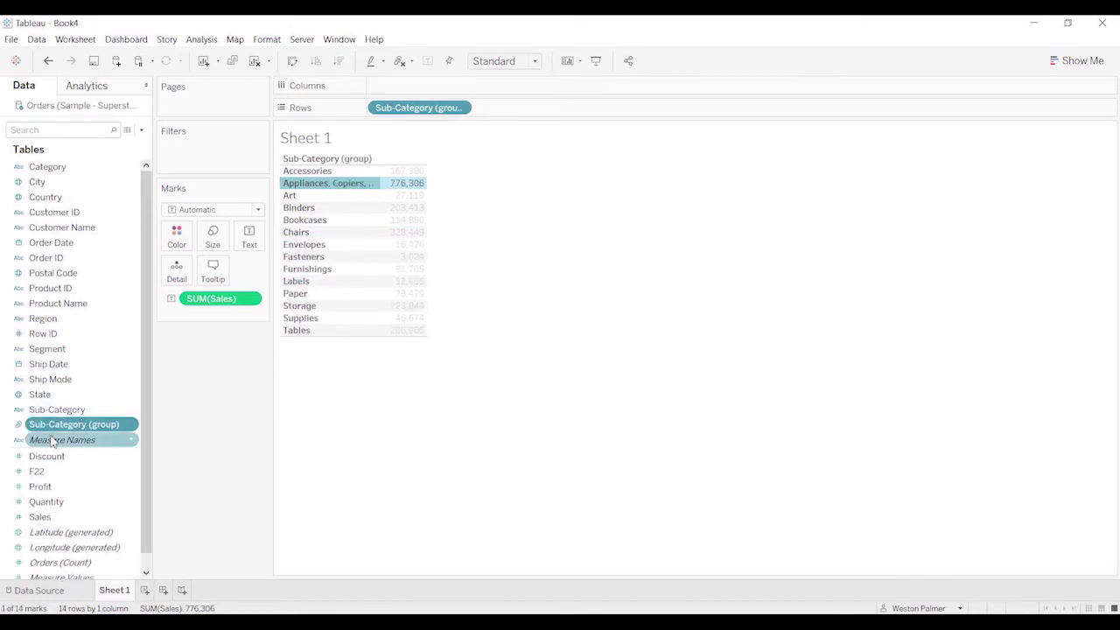
Edit the Sub-Category (group) field and rename its four-member group to 'Requires Power'.
left_click(133, 426)
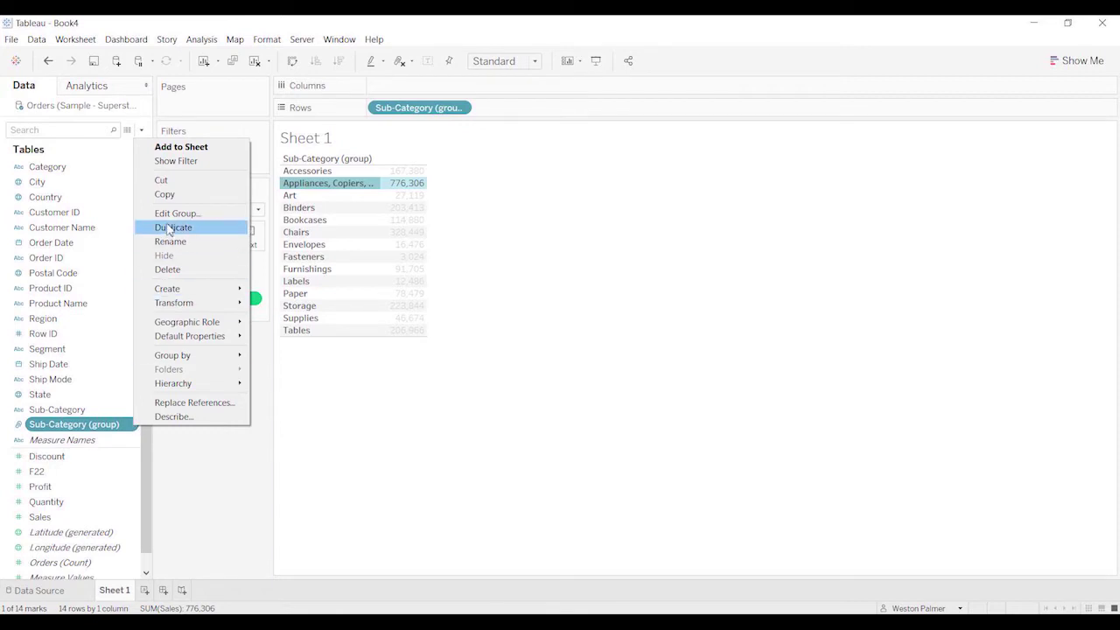
left_click(171, 216)
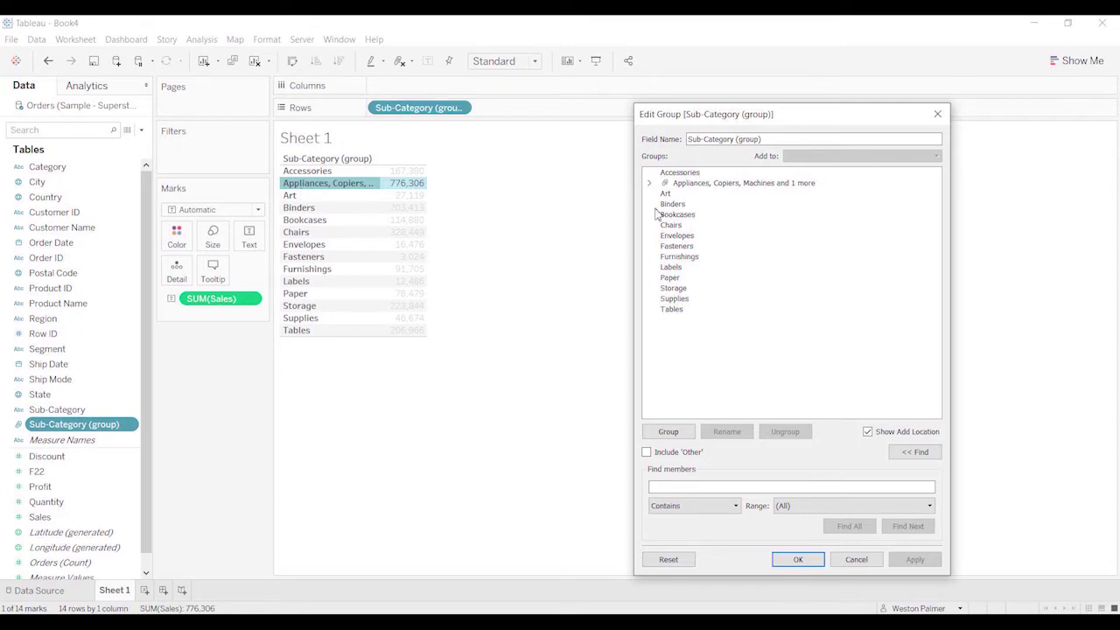
left_click(723, 183)
right_click(723, 183)
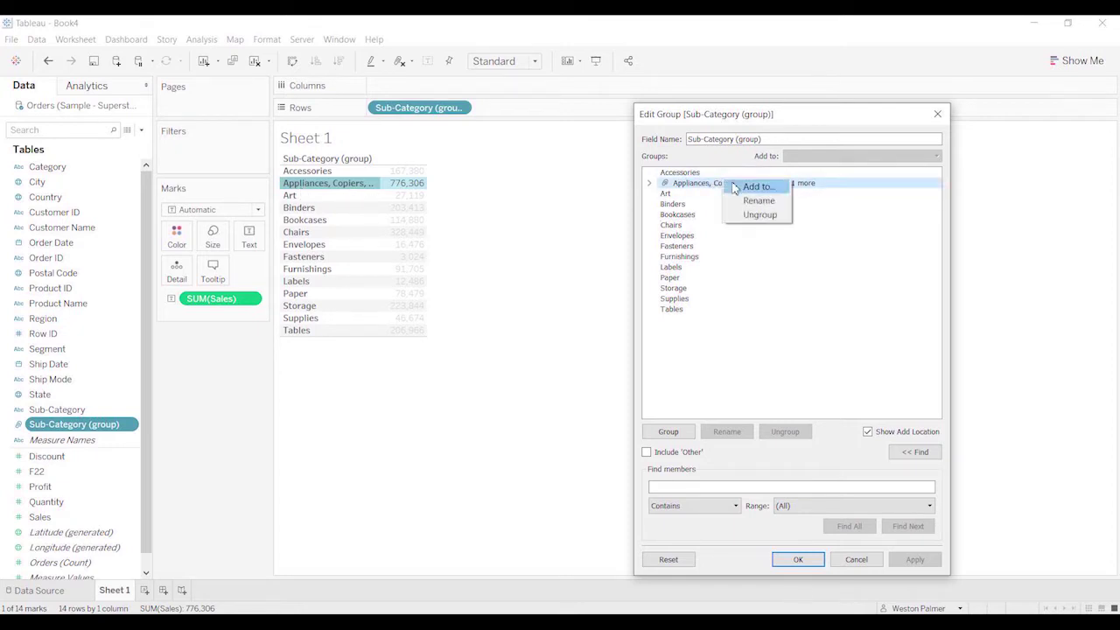
left_click(743, 201)
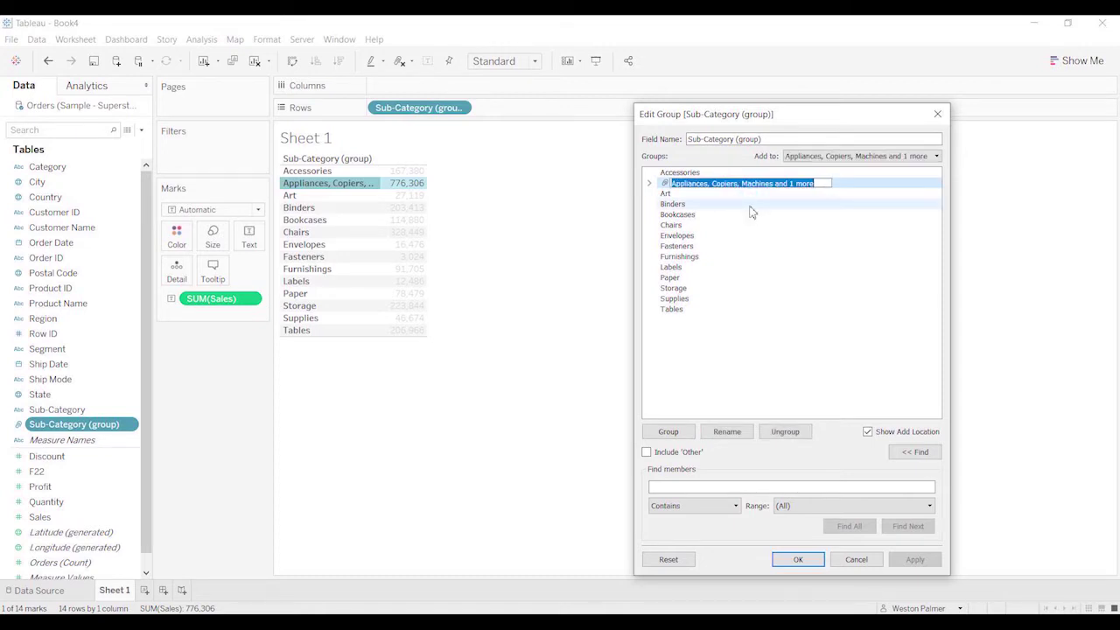
type("Requires Power")
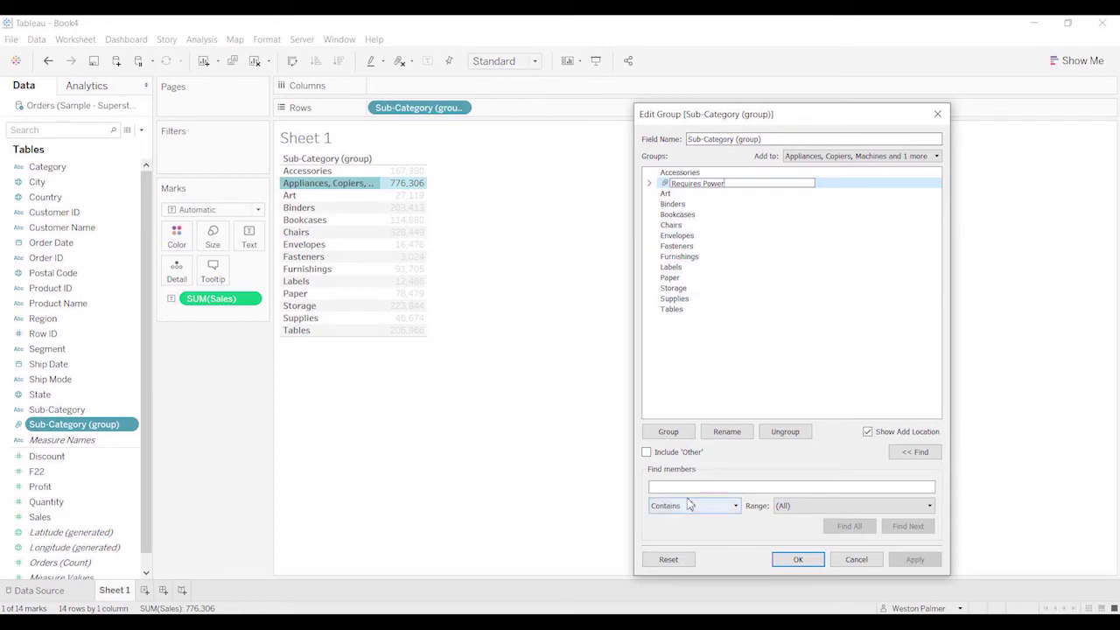
Group Art, Bookcases, Chairs, Furnishings and Tables and name the group 'Furnishings'.
left_click(689, 391)
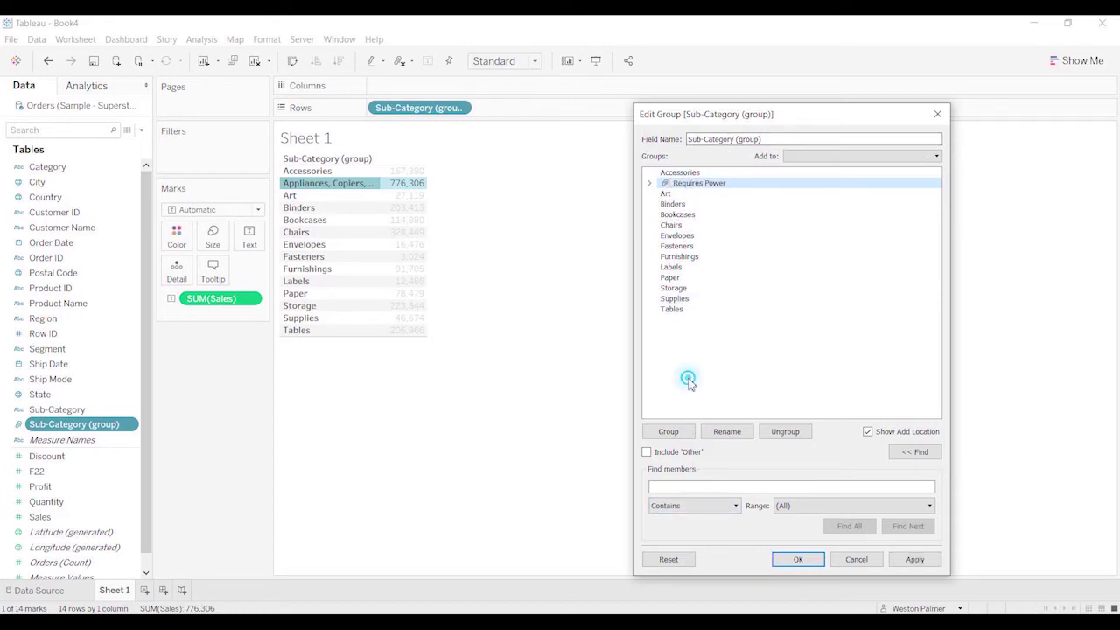
left_click(688, 195)
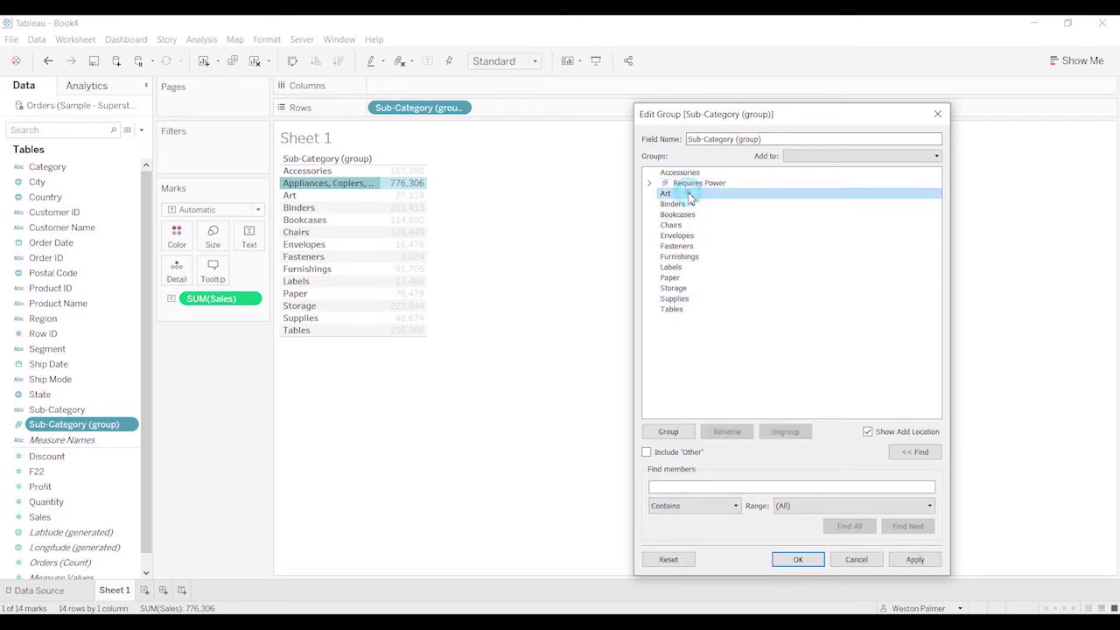
left_click(691, 257, "ctrl")
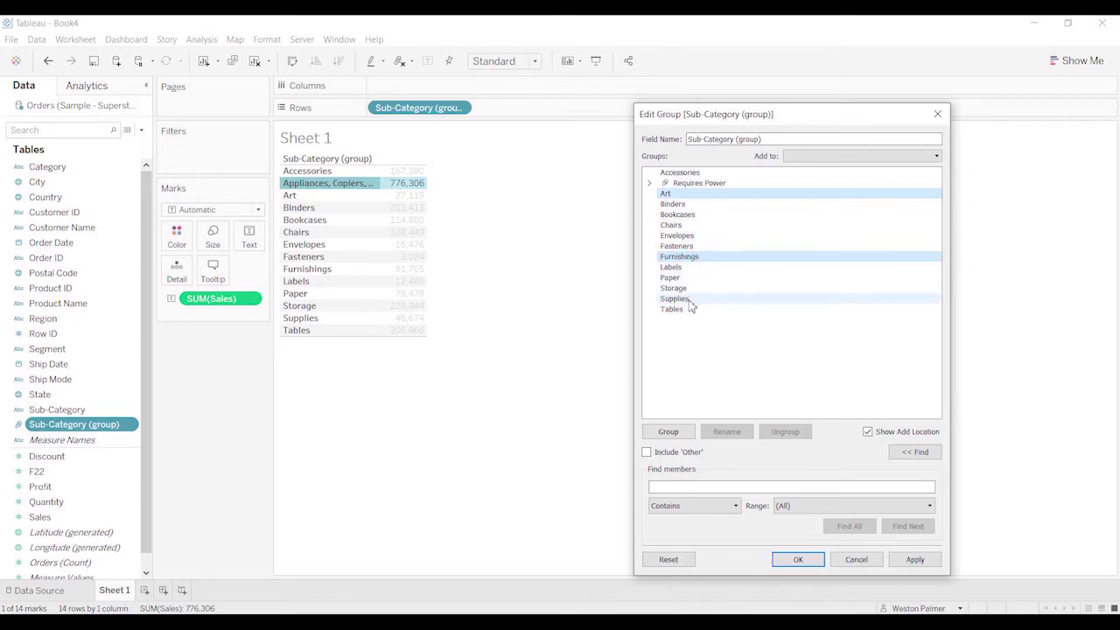
left_click(688, 308, "ctrl")
left_click(696, 216, "ctrl")
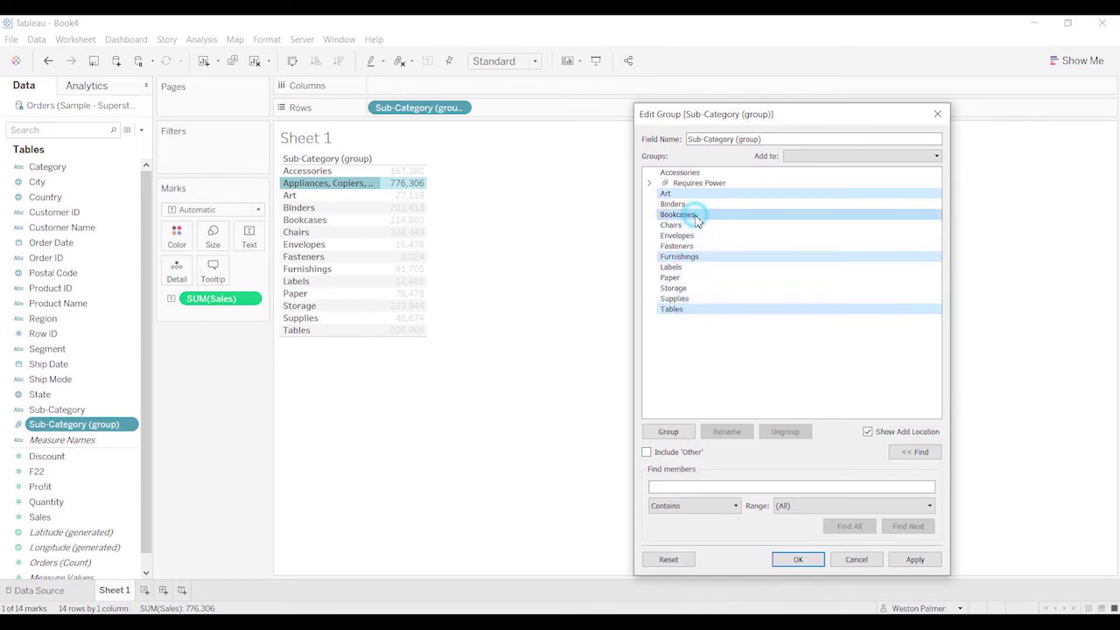
left_click(692, 226, "ctrl")
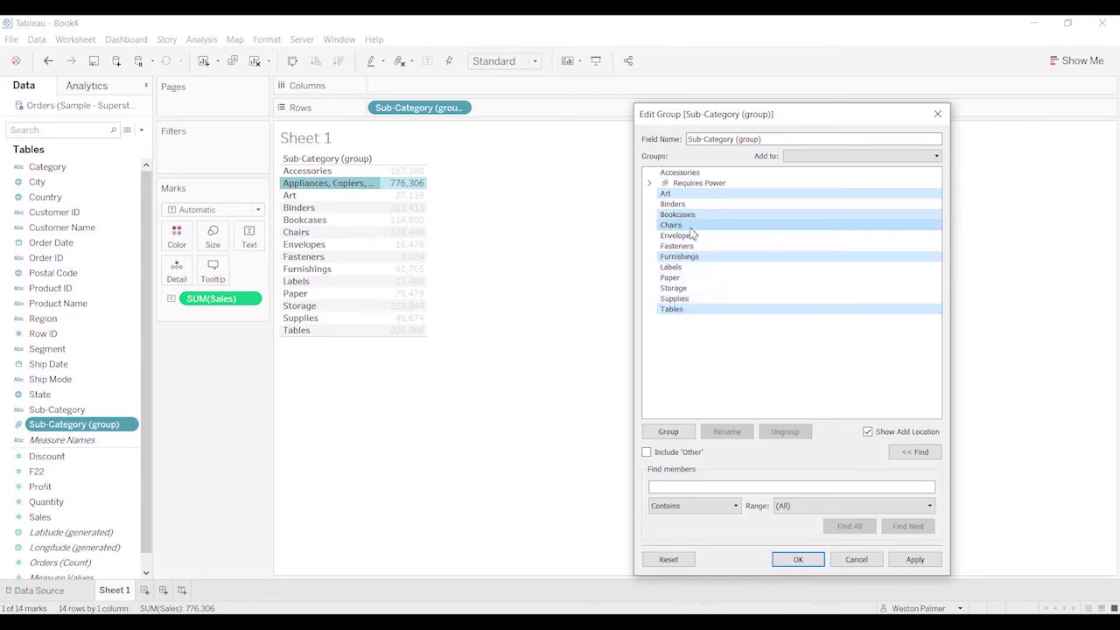
left_click(669, 432)
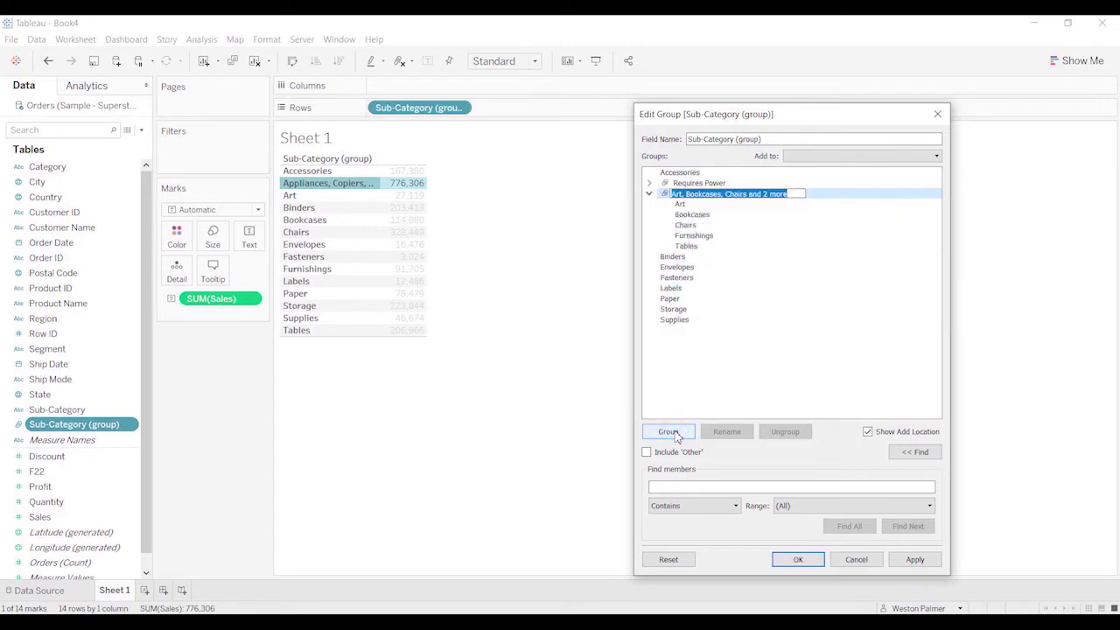
type("Furnishings")
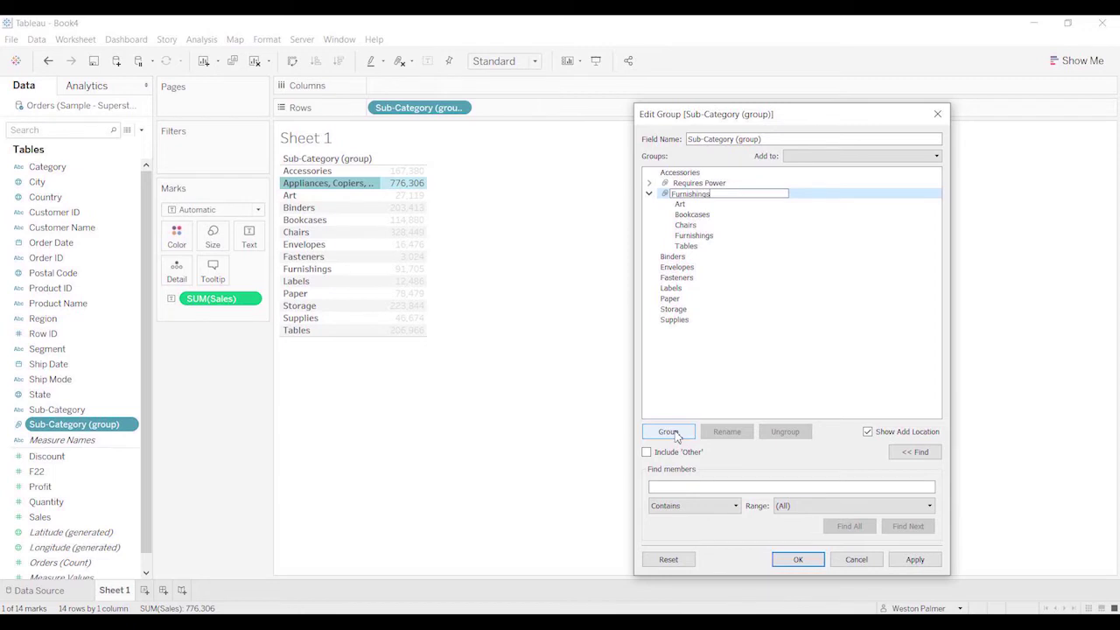
Group the remaining seven sub-categories, Binders through Supplies, as 'Supplies' and apply the group edits.
left_click(744, 388)
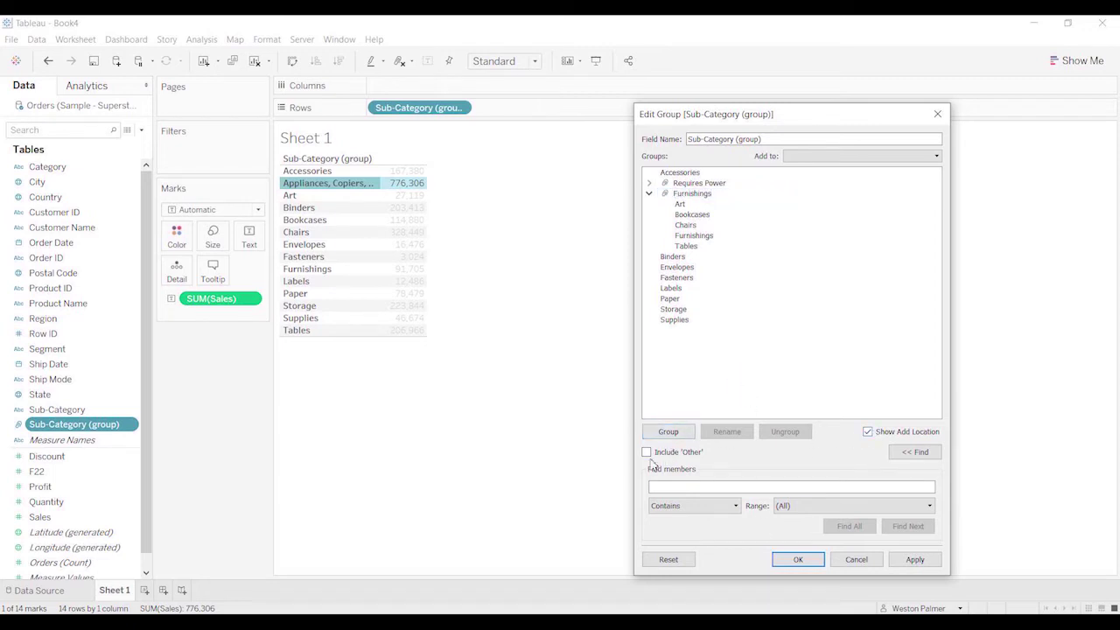
left_click(670, 258)
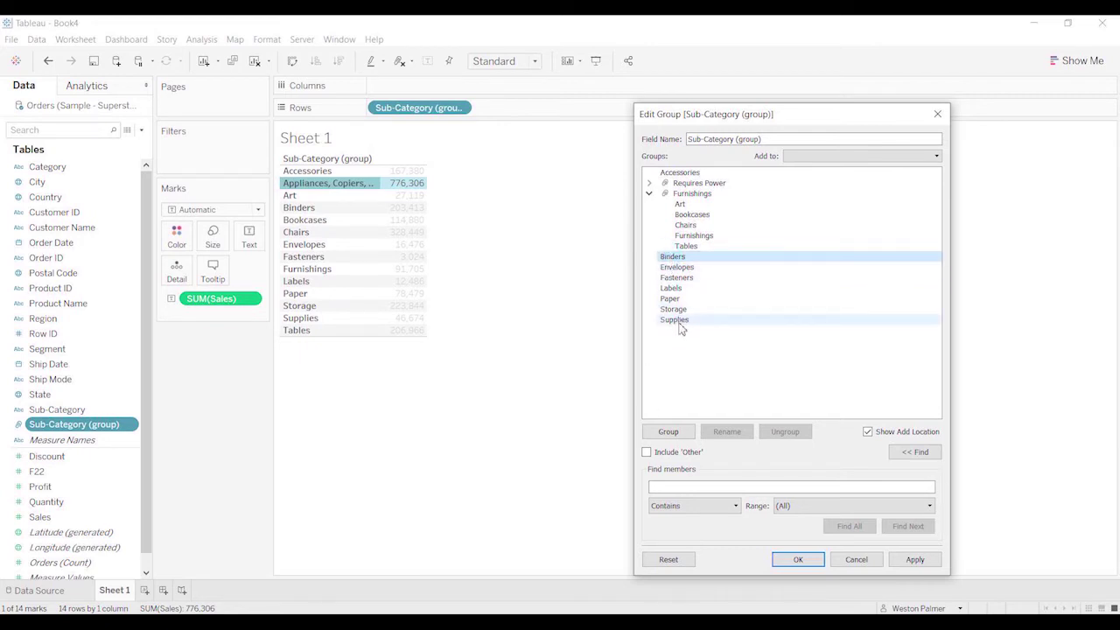
left_click(681, 325, "shift")
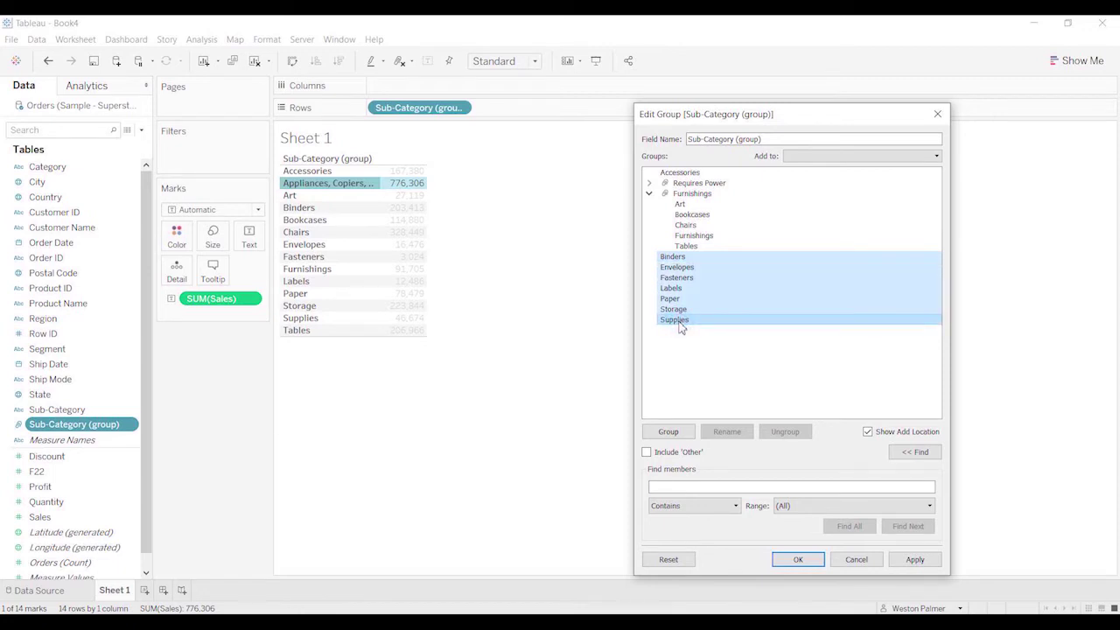
left_click(670, 435)
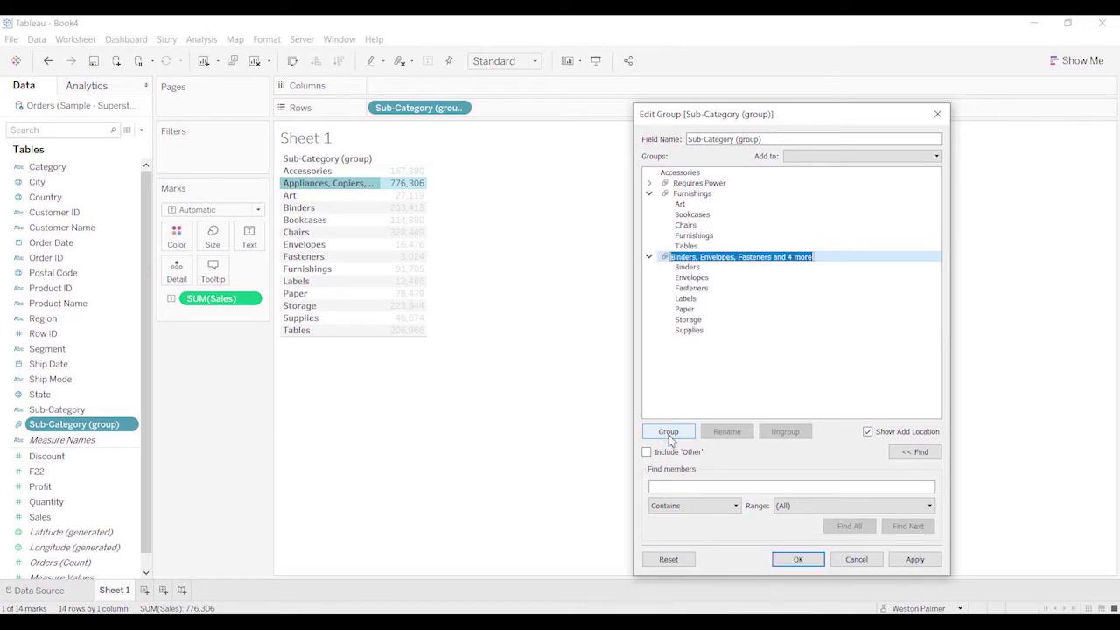
type("Supplies")
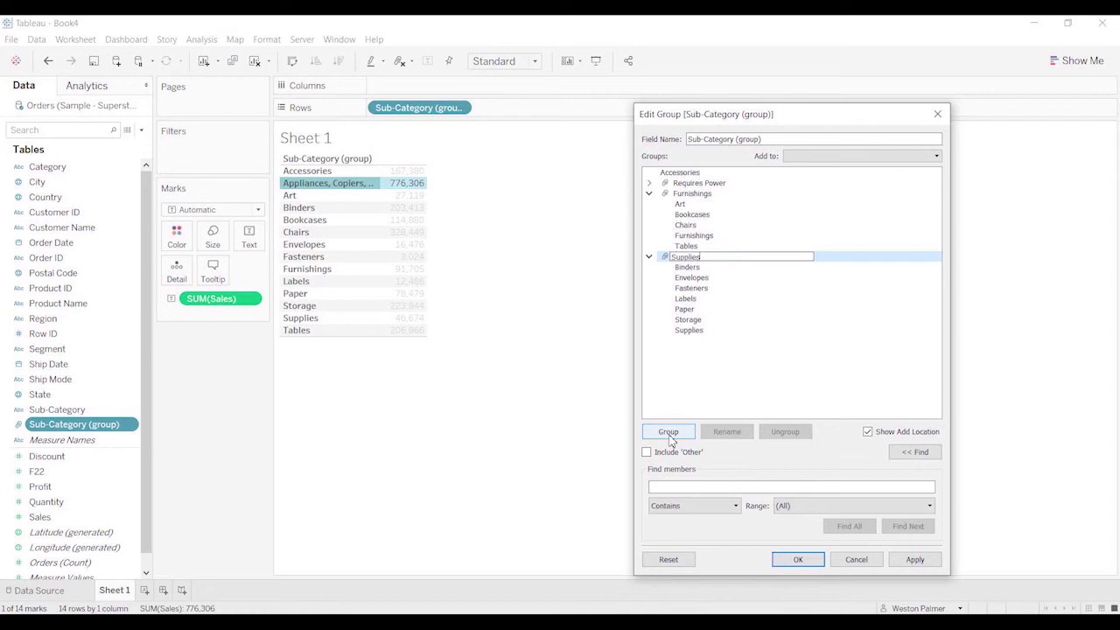
left_click(807, 564)
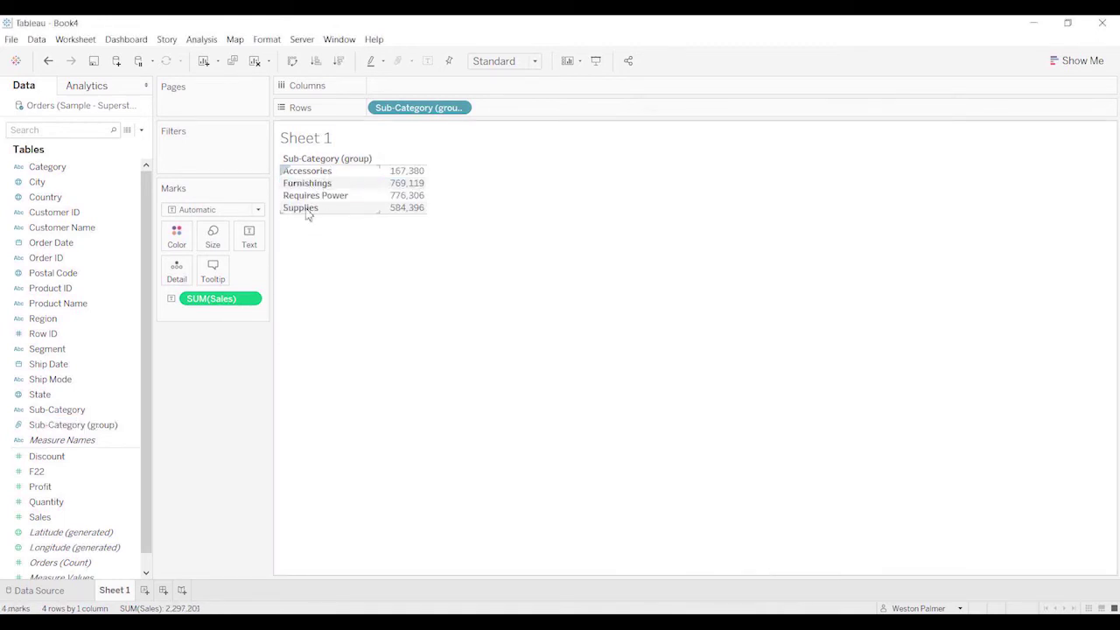
Preview each group's sub-categories on Rows, then clear both fields back to the 2,297,201 total.
left_click(76, 426)
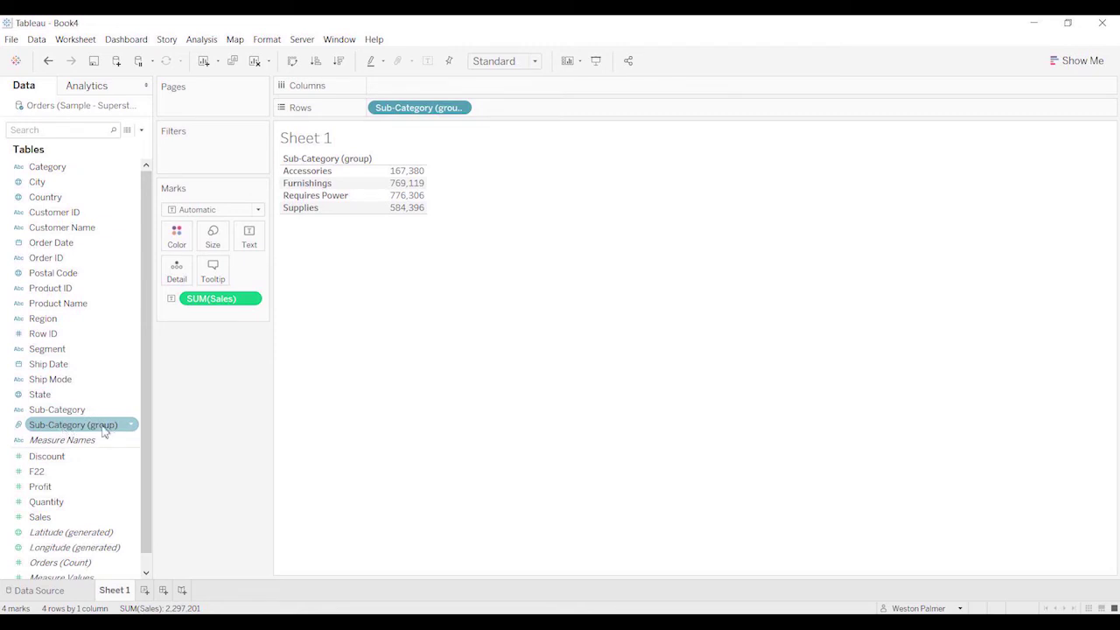
left_click(66, 410)
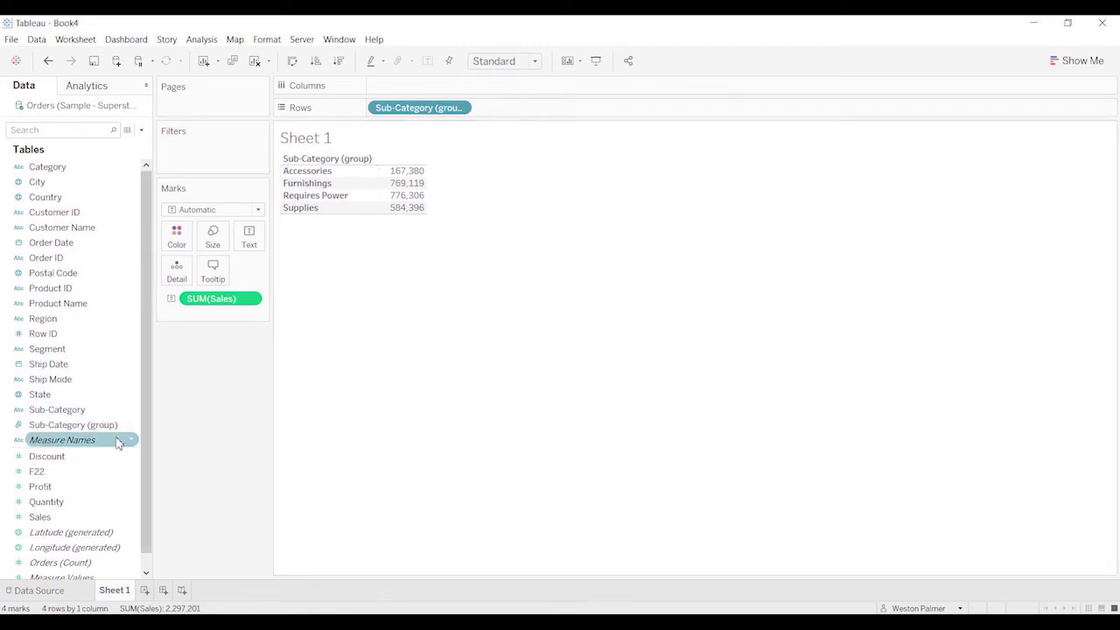
left_click_drag(52, 409, 516, 119)
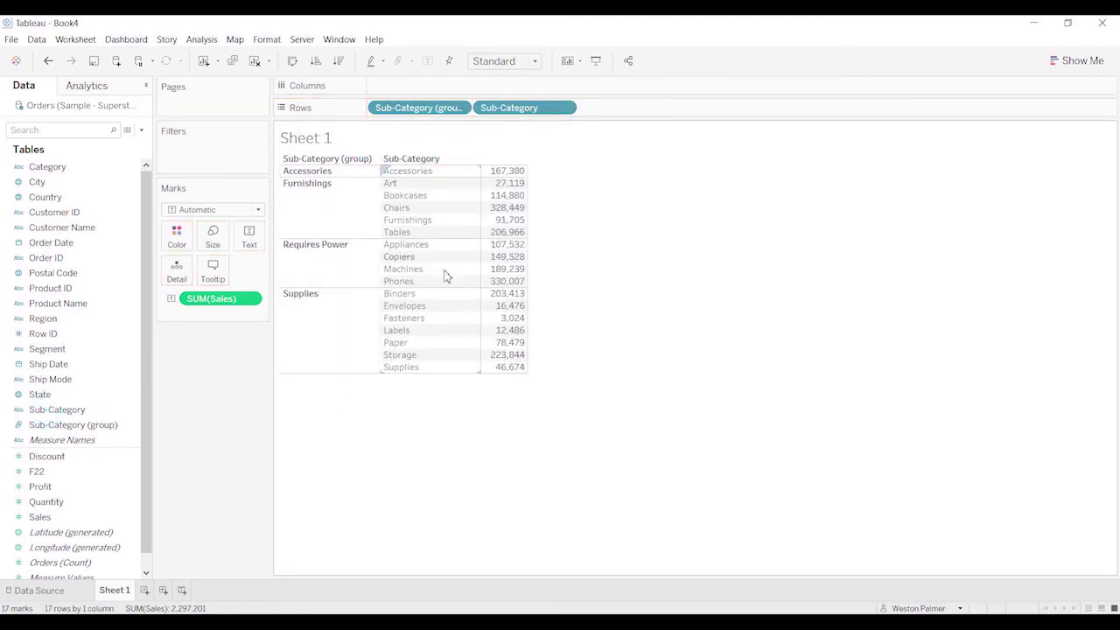
mouse_move(505, 301)
left_click_drag(509, 110, 206, 431)
left_click_drag(405, 112, 204, 410)
Drop Sub-Category onto Category to create a hierarchy named 'Category Groups'.
left_click(75, 413)
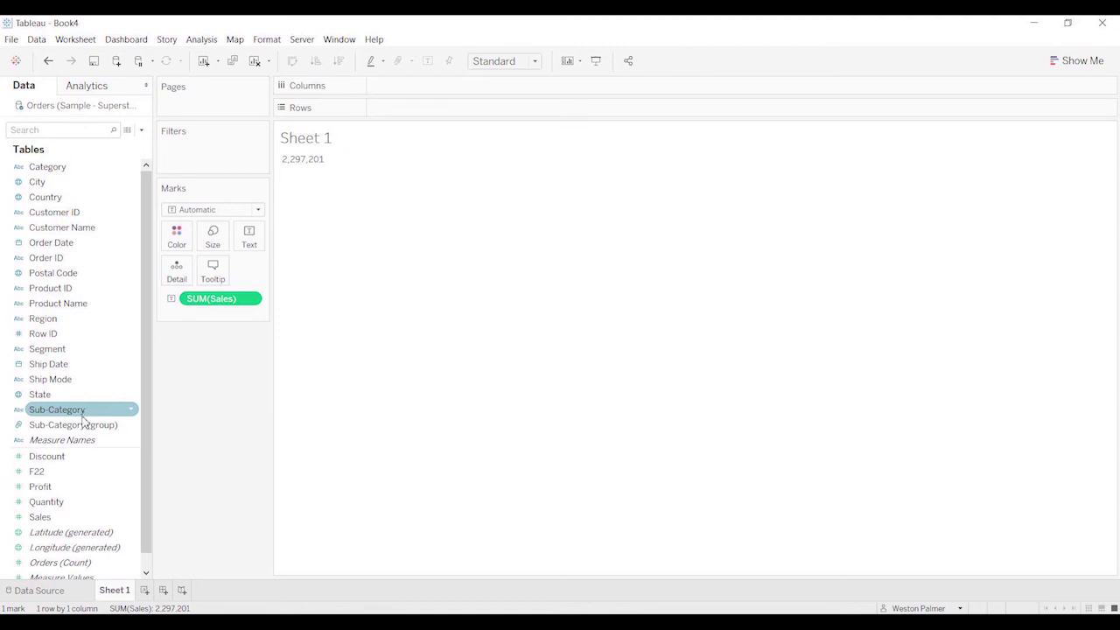
left_click_drag(84, 423, 76, 177)
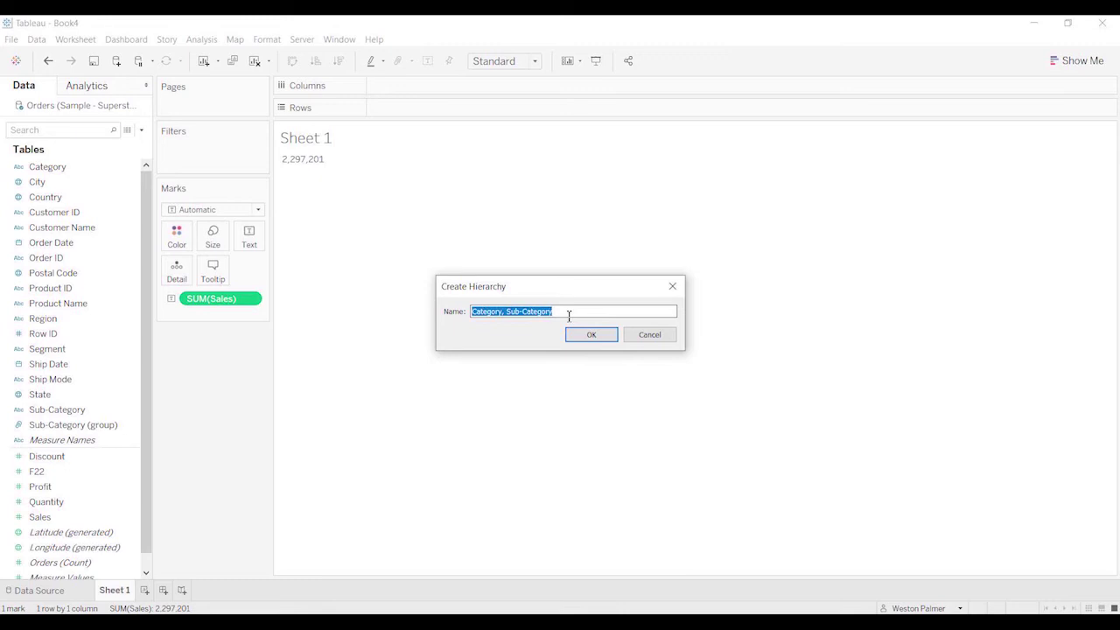
type("Category Groups")
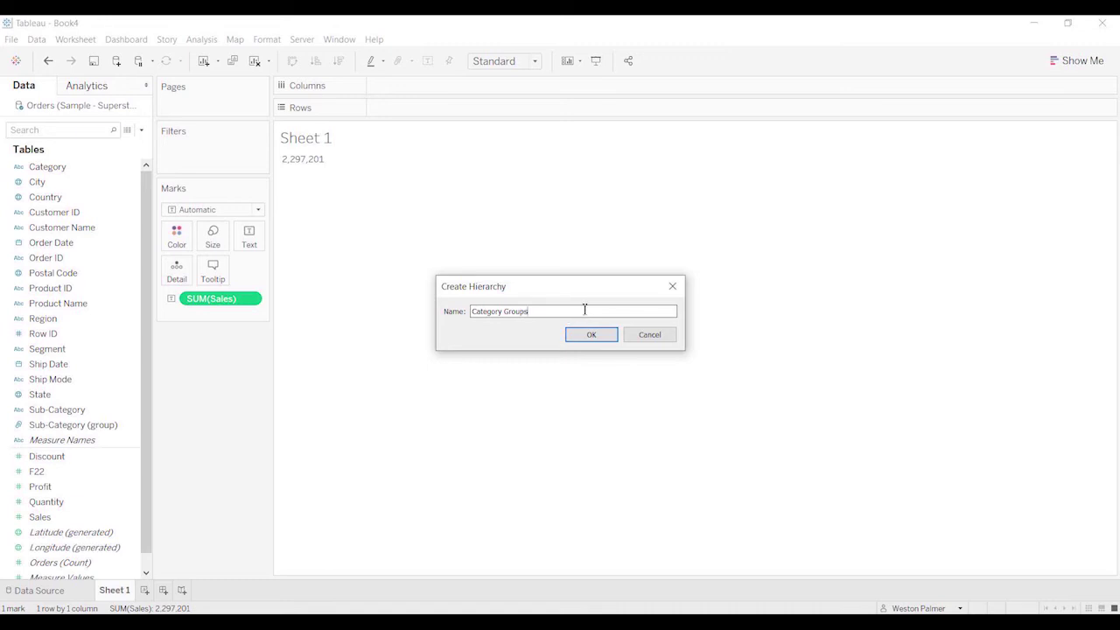
left_click(592, 335)
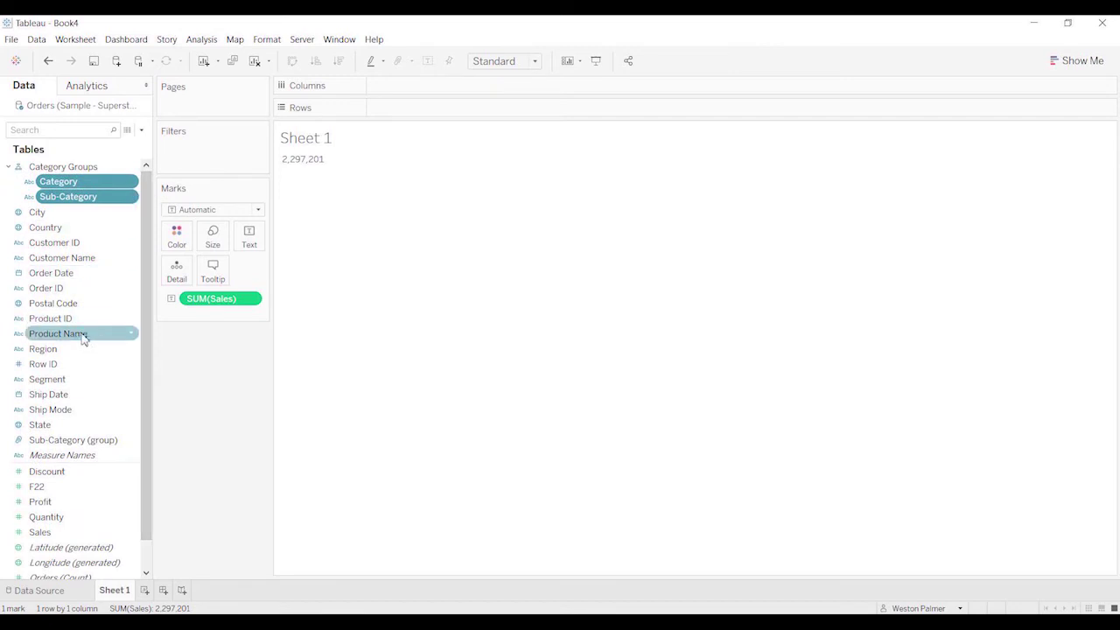
Add Product Name as the third level of Category Groups, beneath Sub-Category.
left_click_drag(83, 339, 93, 212)
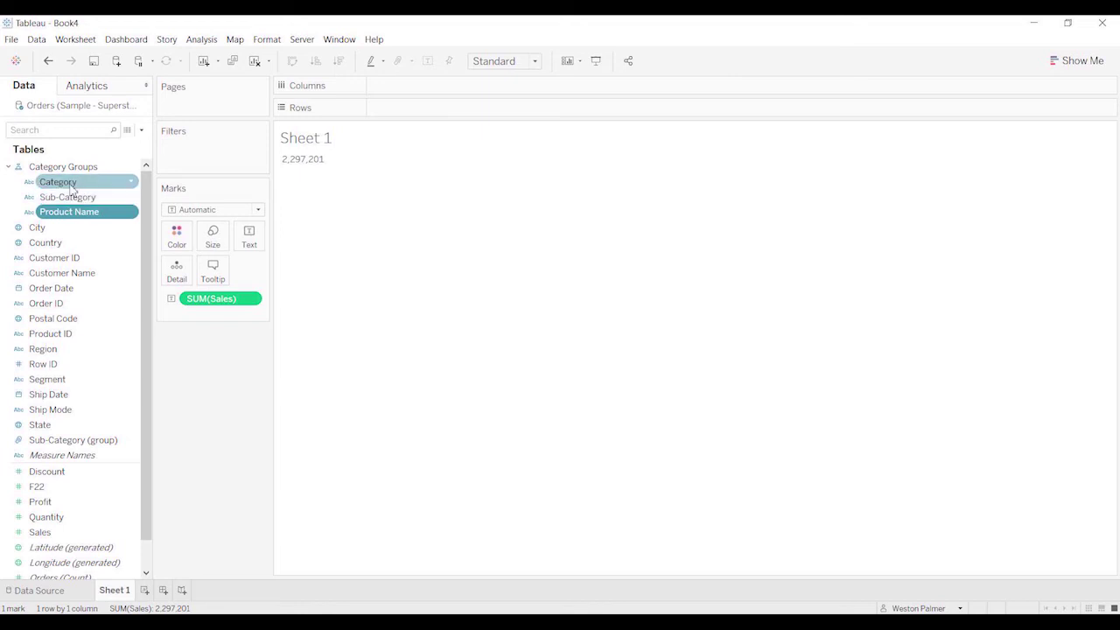
Show sales by Category, drill the pill down to Product Name, then collapse back.
left_click_drag(71, 188, 425, 109)
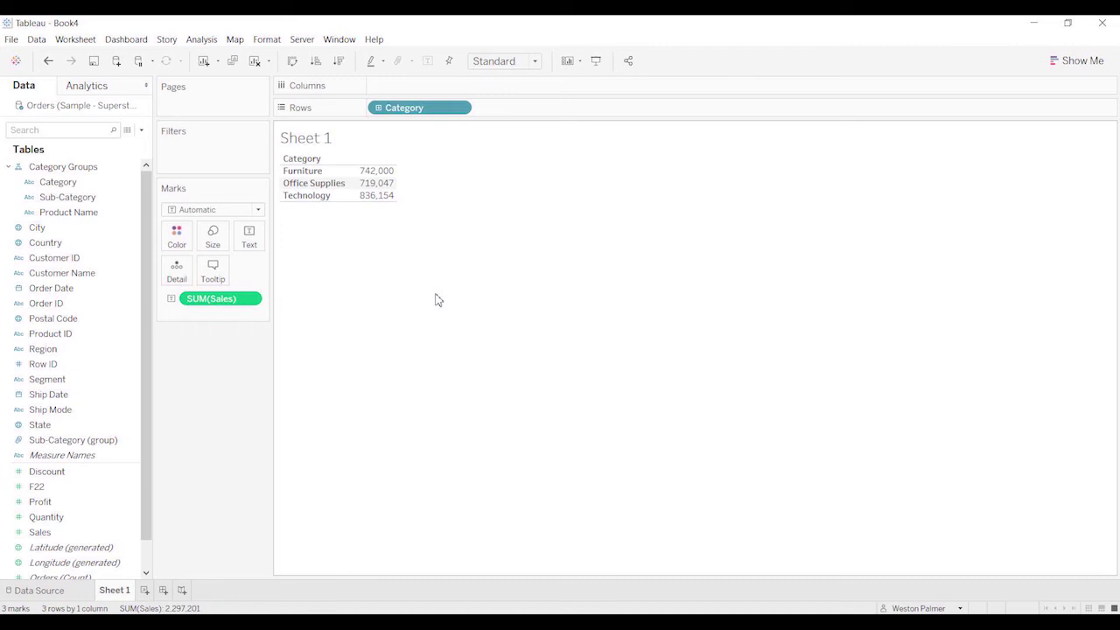
left_click(380, 109)
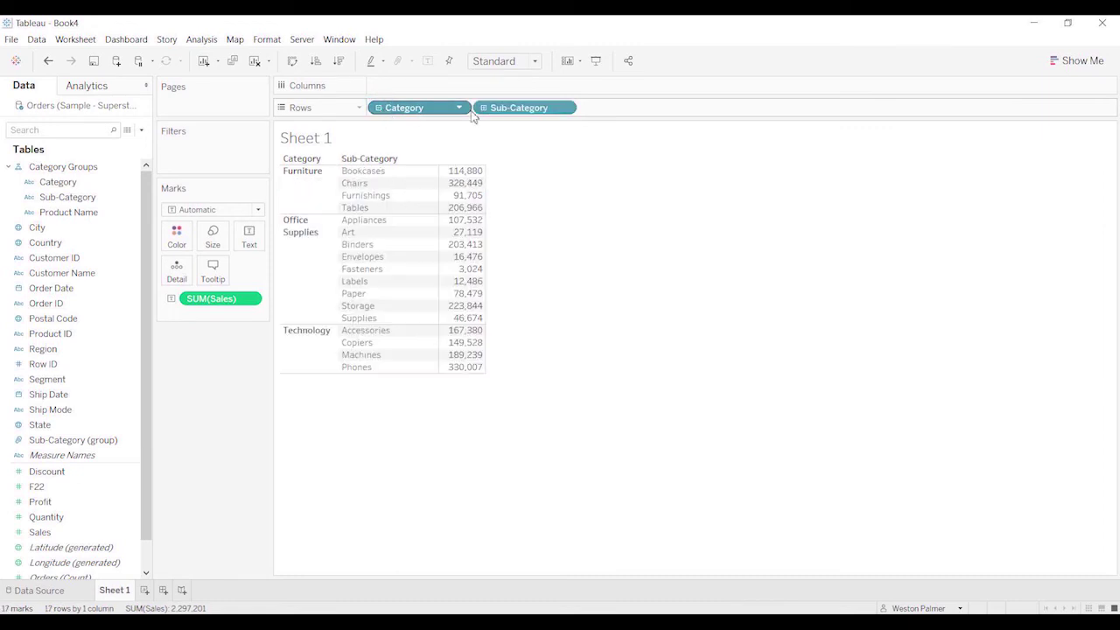
left_click(484, 108)
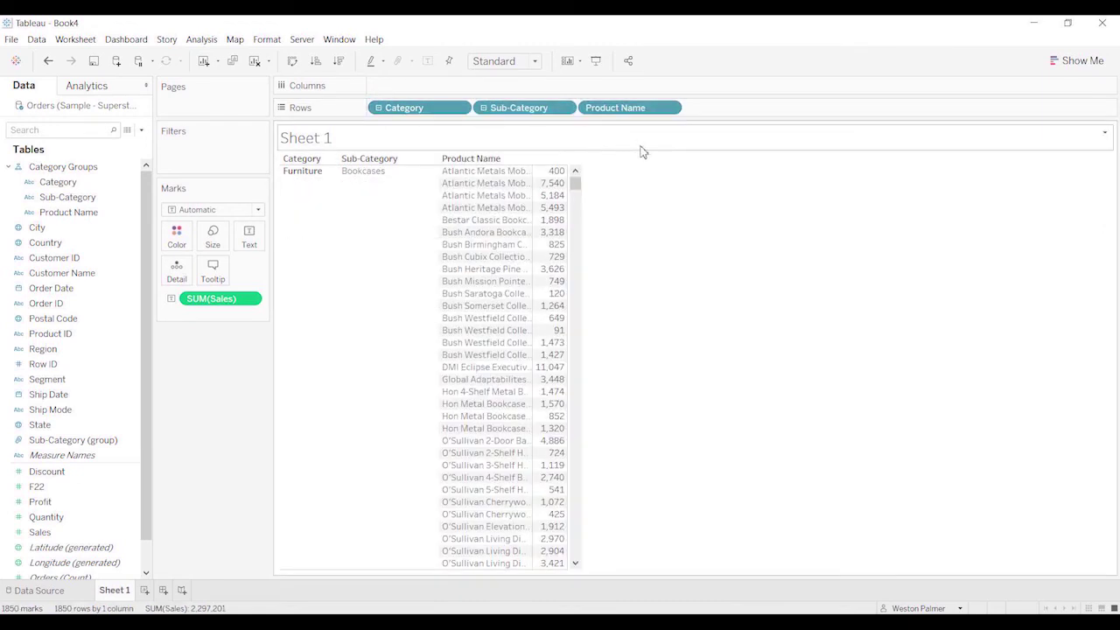
left_click(484, 108)
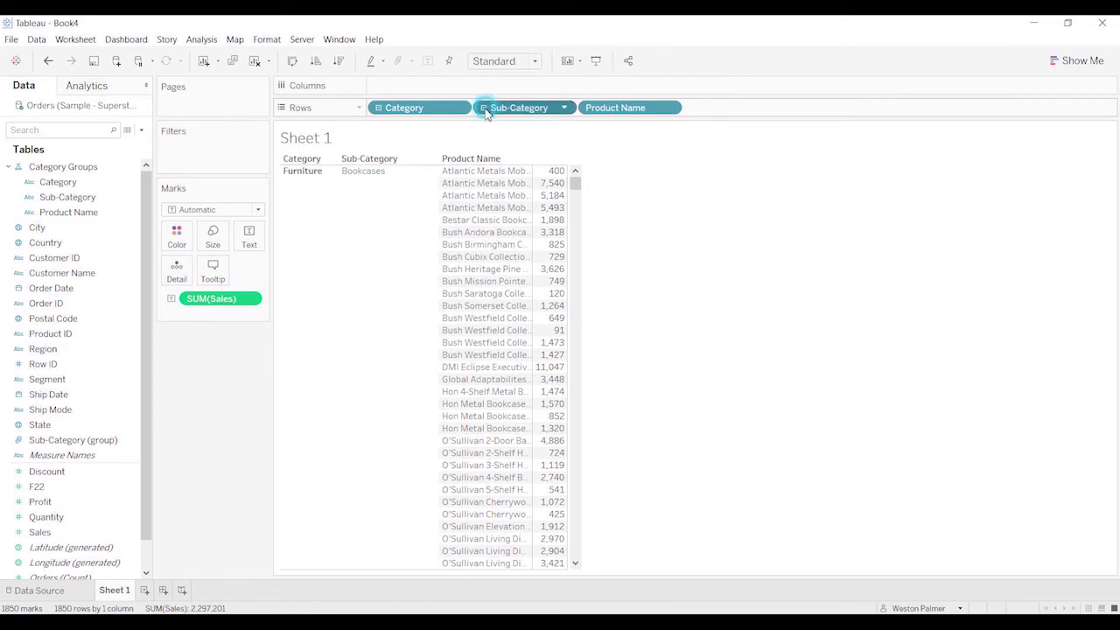
left_click(379, 109)
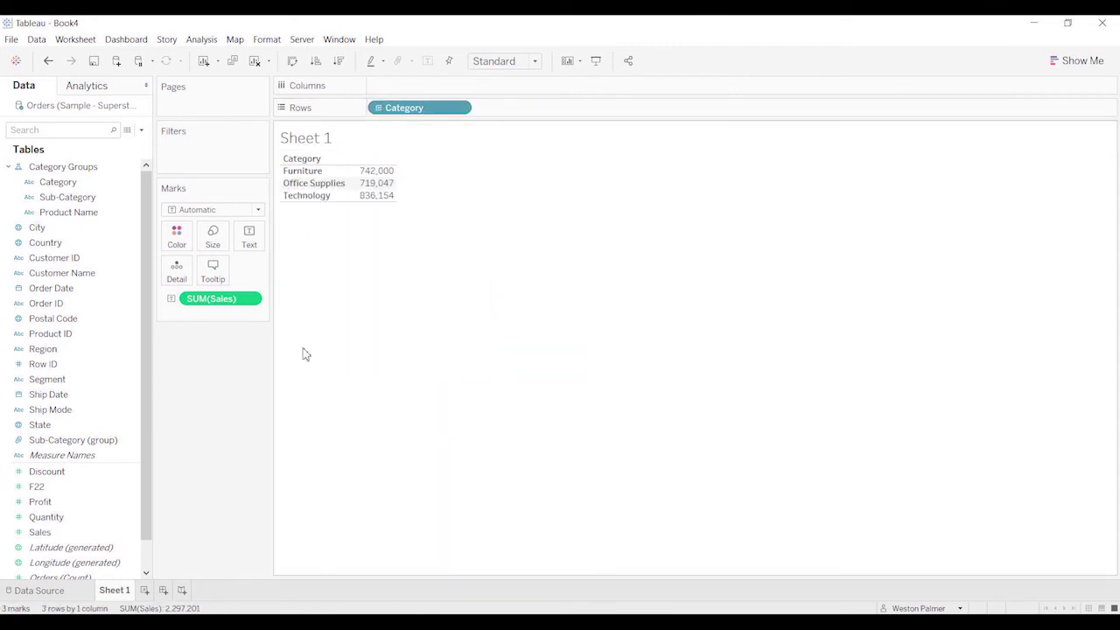
Drill from the row headers to sub-categories and product names, then collapse to the three categories.
mouse_move(317, 160)
left_click(324, 159)
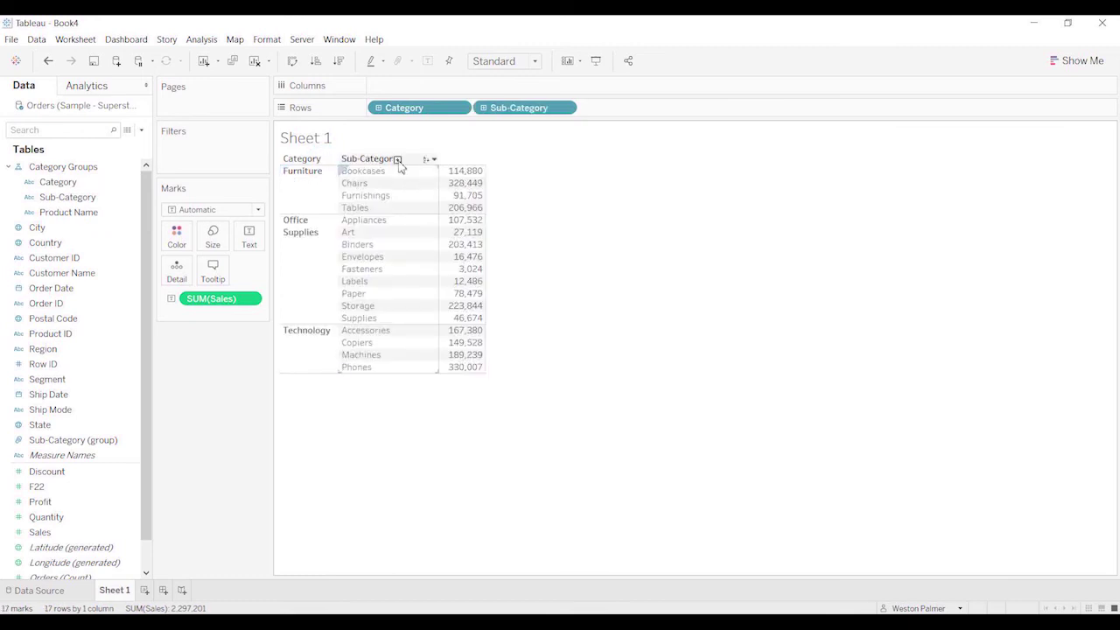
left_click(399, 159)
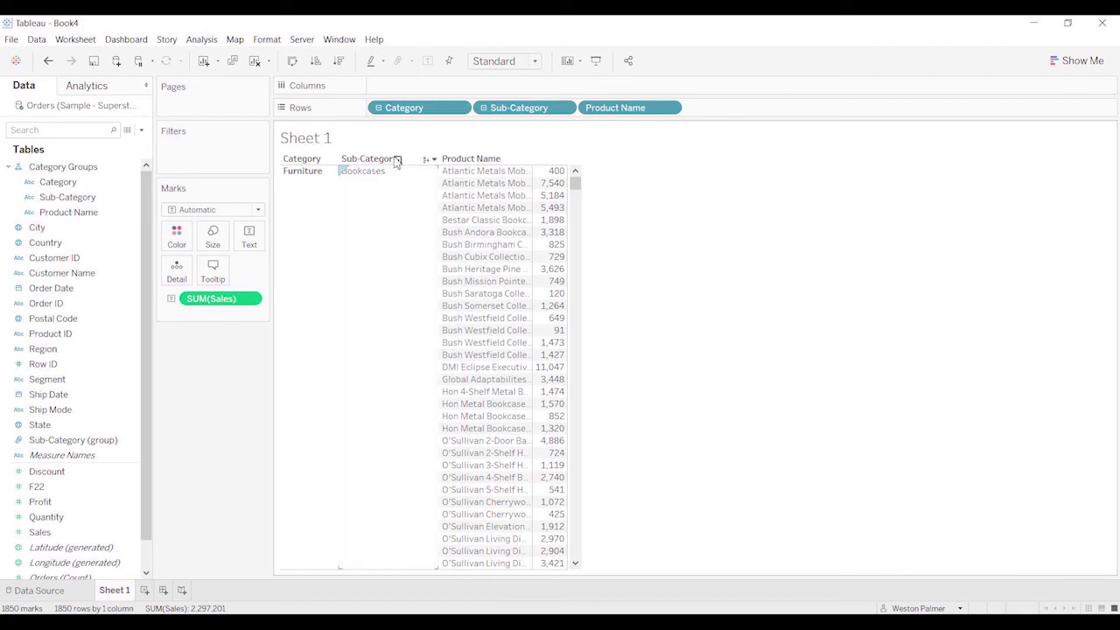
left_click(323, 160)
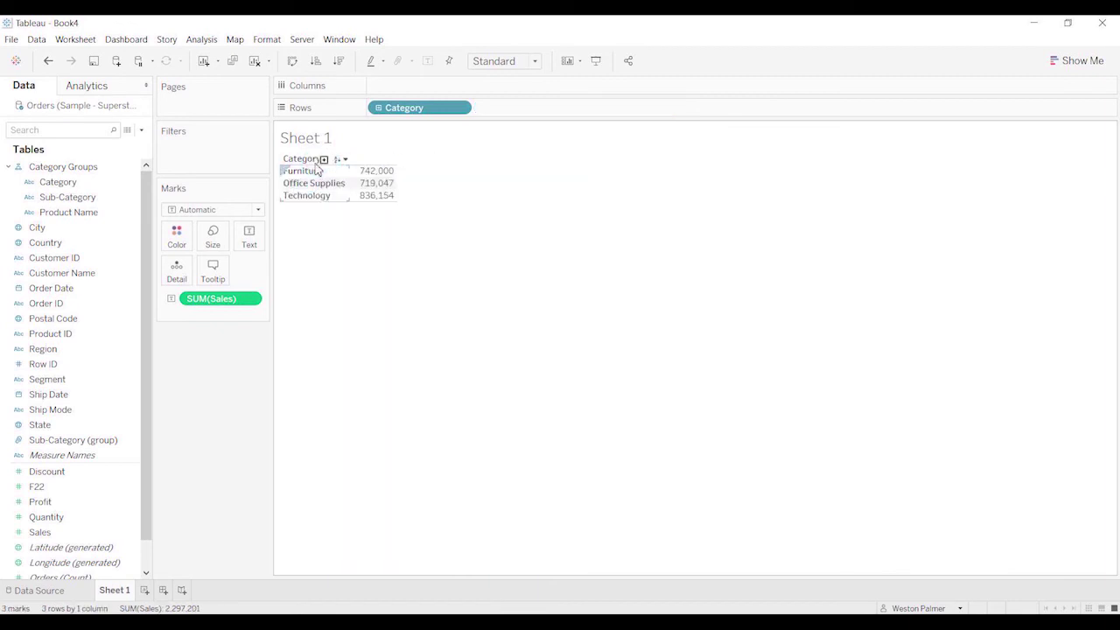
left_click(580, 280)
Replace Category with Ship Date and drill from year through quarter and month to day.
left_click_drag(429, 108, 164, 418)
left_click_drag(59, 396, 401, 114)
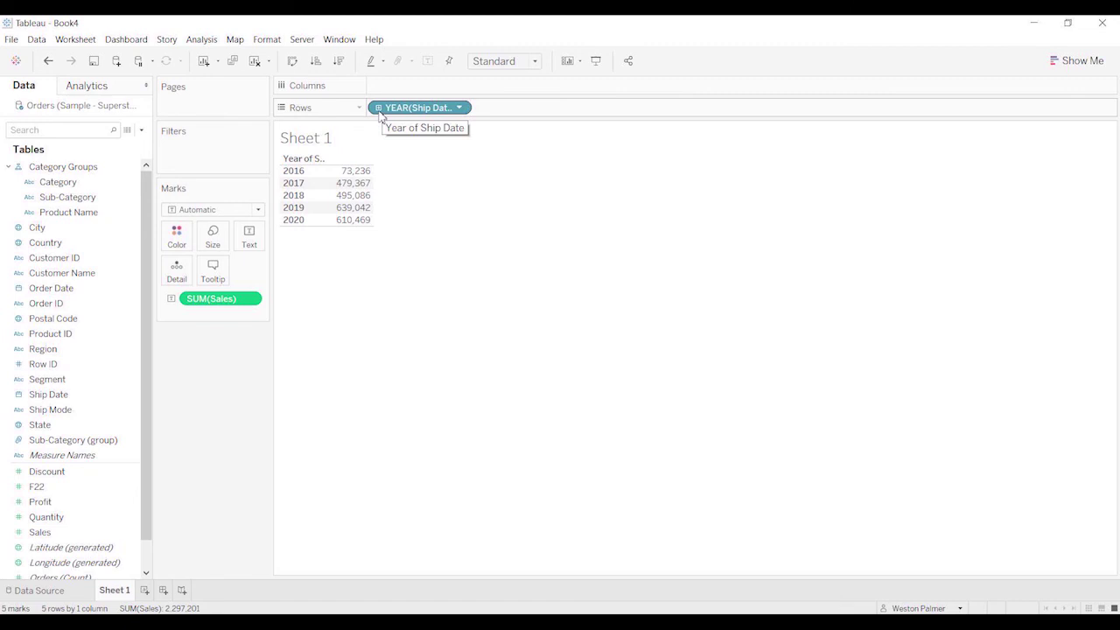
left_click(379, 108)
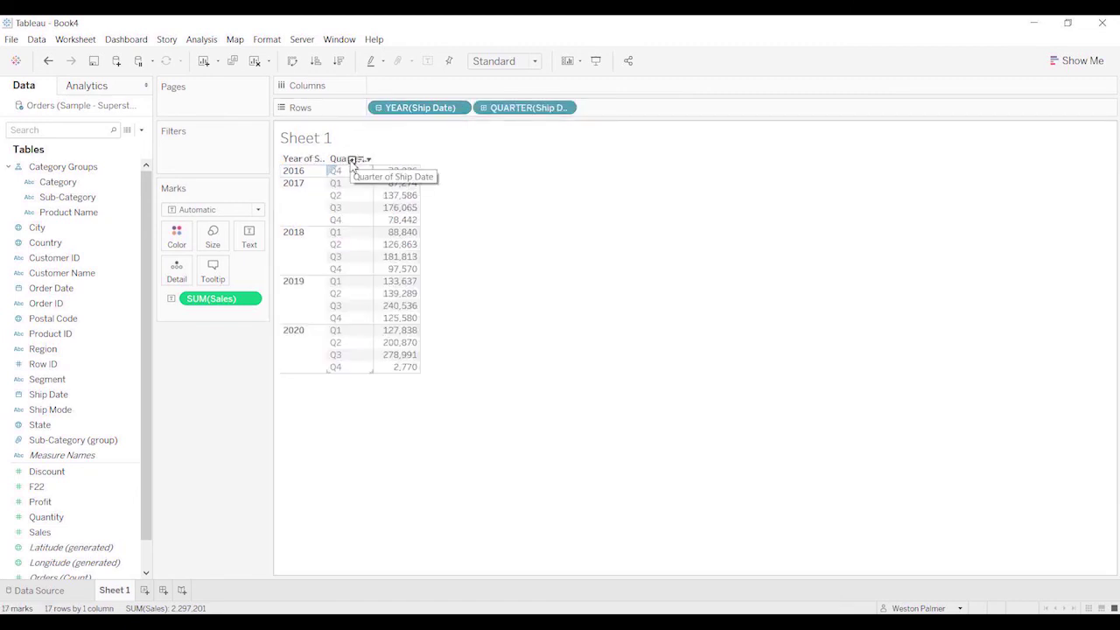
left_click(351, 159)
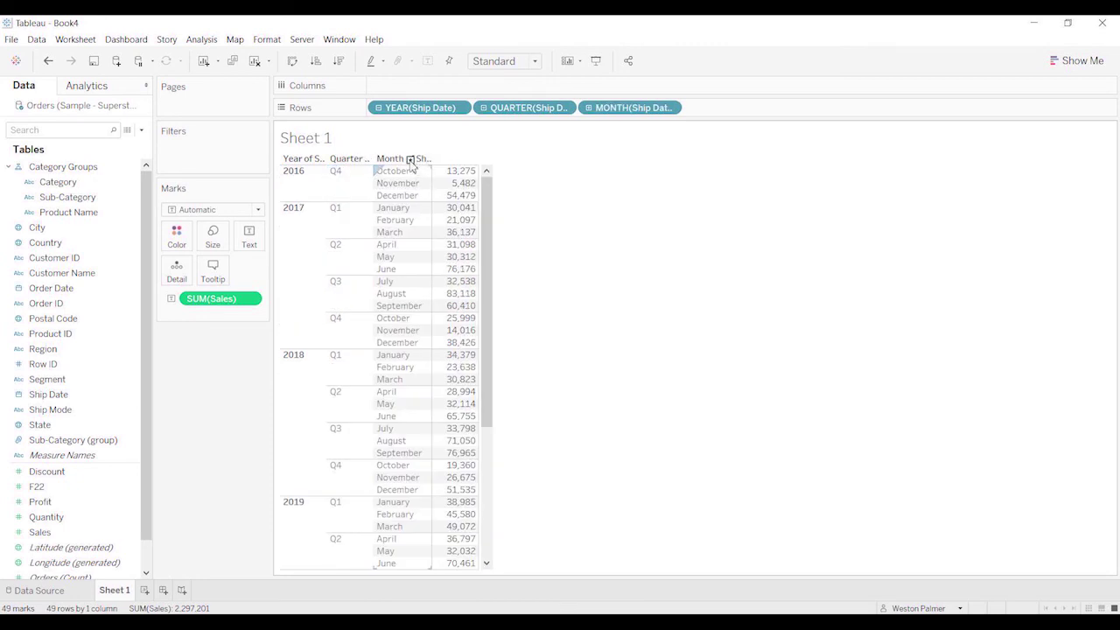
left_click(409, 158)
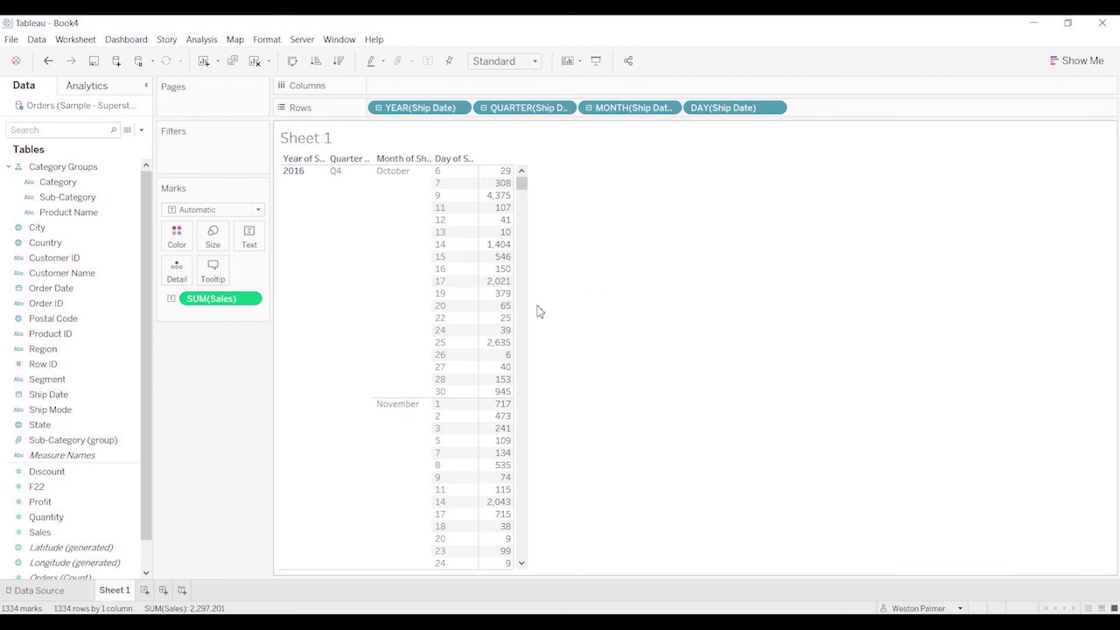
Remove the day, month, quarter and year Ship Date levels from Rows.
left_click_drag(732, 108, 717, 35)
left_click_drag(656, 107, 649, 27)
left_click_drag(507, 108, 496, 48)
left_click_drag(411, 109, 407, 39)
Put Sub-Category (group) then Sub-Category on Rows, listing 17 sub-categories under the four groups.
left_click(59, 441)
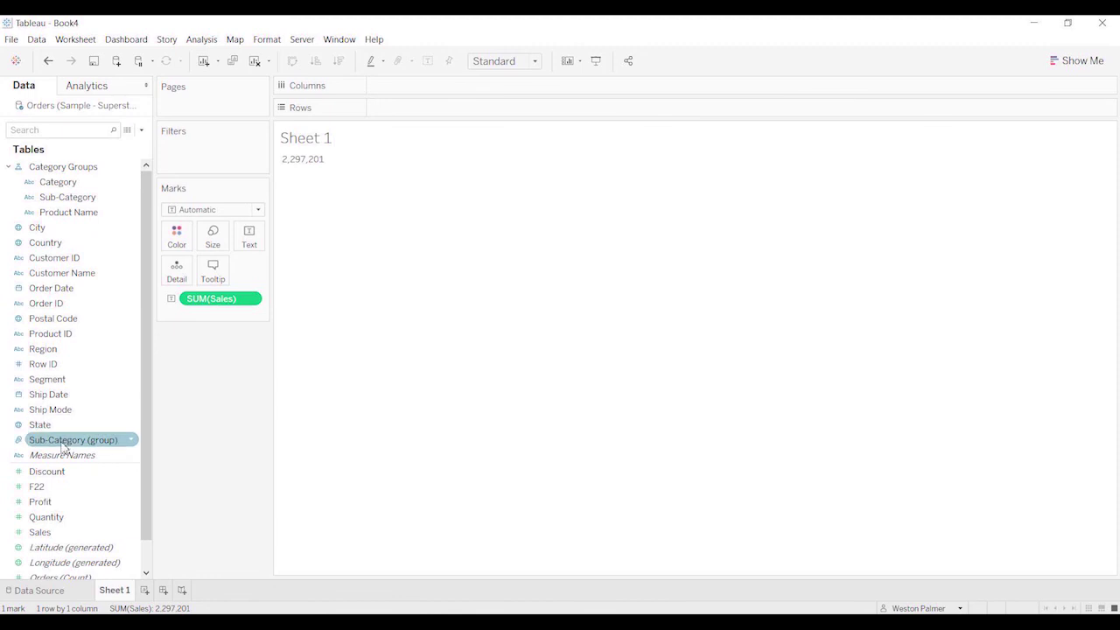
left_click_drag(62, 447, 418, 112)
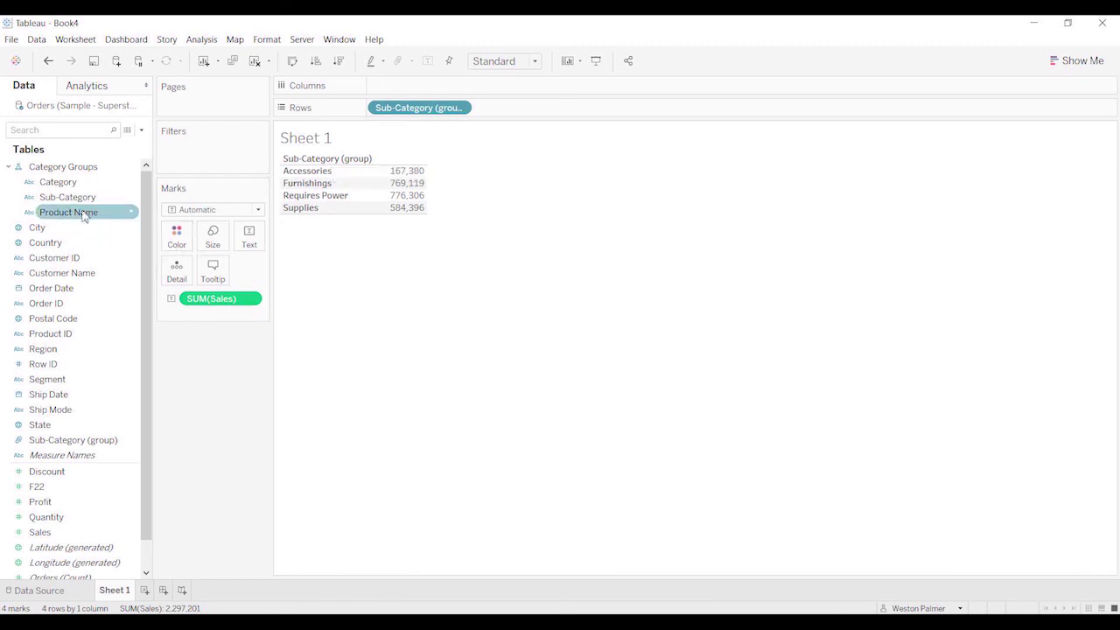
left_click_drag(85, 197, 565, 115)
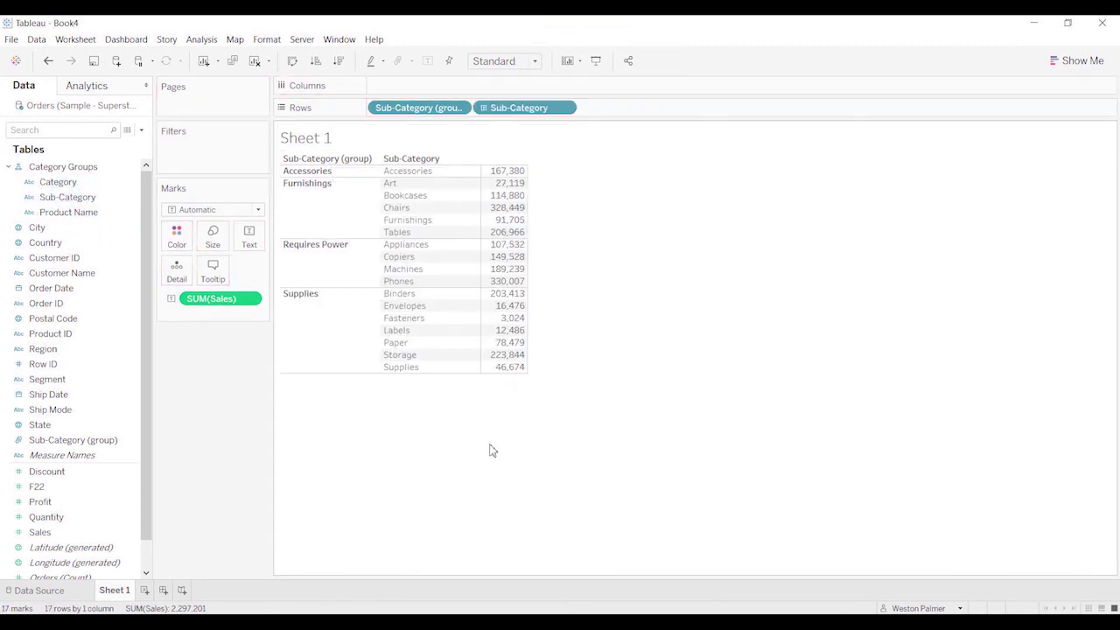